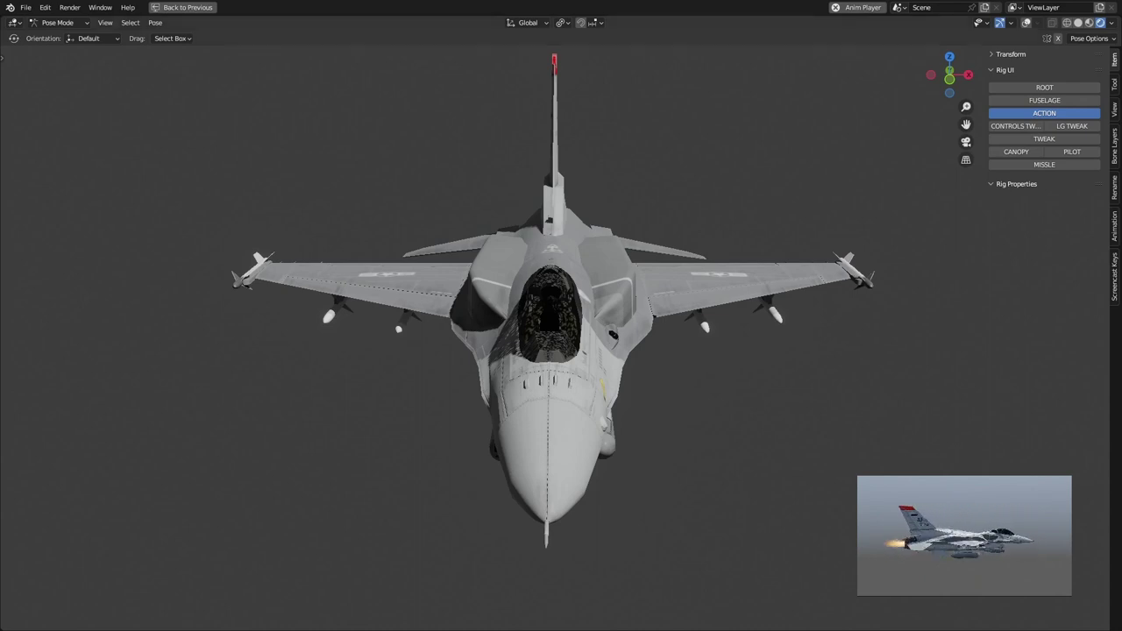
# - Show the FUSELAGE bone layer of the jet's rig alongside the ACTION layer
pyautogui.moveTo(658, 390); pyautogui.dragTo(734, 347, button='middle')
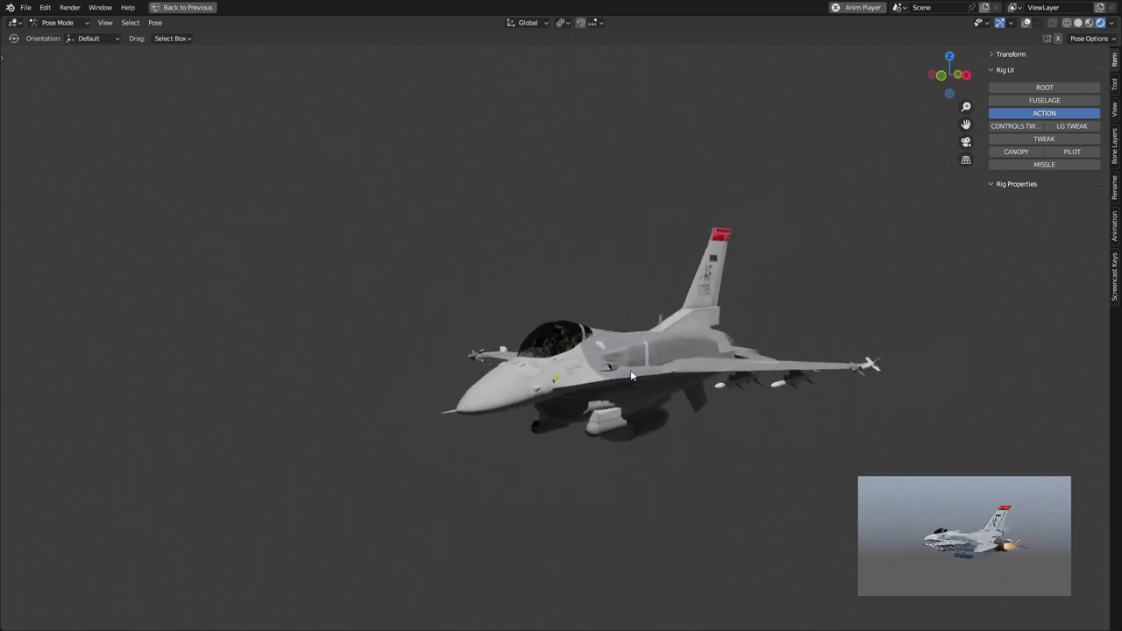
pyautogui.moveTo(630, 370); pyautogui.dragTo(633, 384, button='middle')
pyautogui.click(1024, 100)
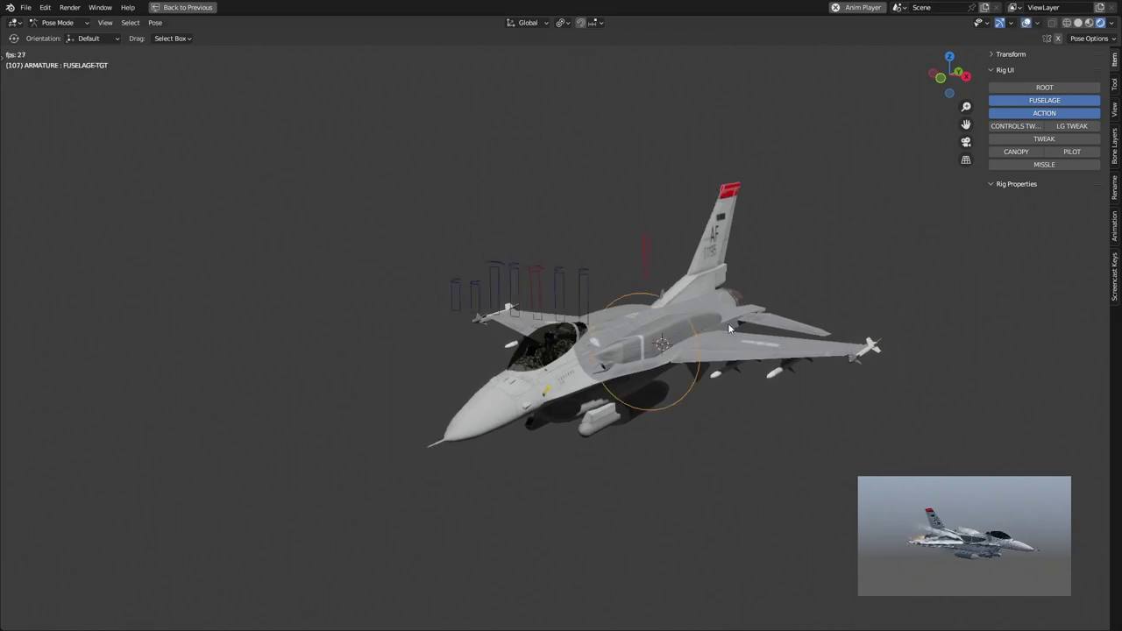
# - Try moving and rotating the jet with the FUSELAGE-TGT control
pyautogui.moveTo(729, 327); pyautogui.dragTo(575, 289, button='middle')
pyautogui.press('g')
pyautogui.rightClick(617, 302)
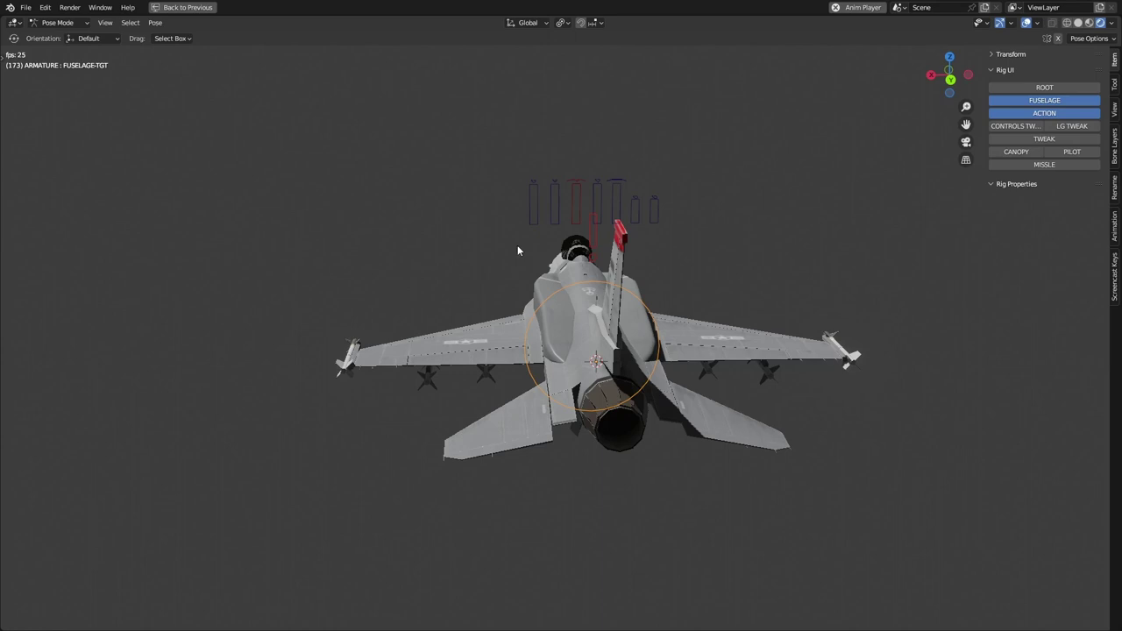
pyautogui.moveTo(612, 449); pyautogui.dragTo(575, 326, button='middle')
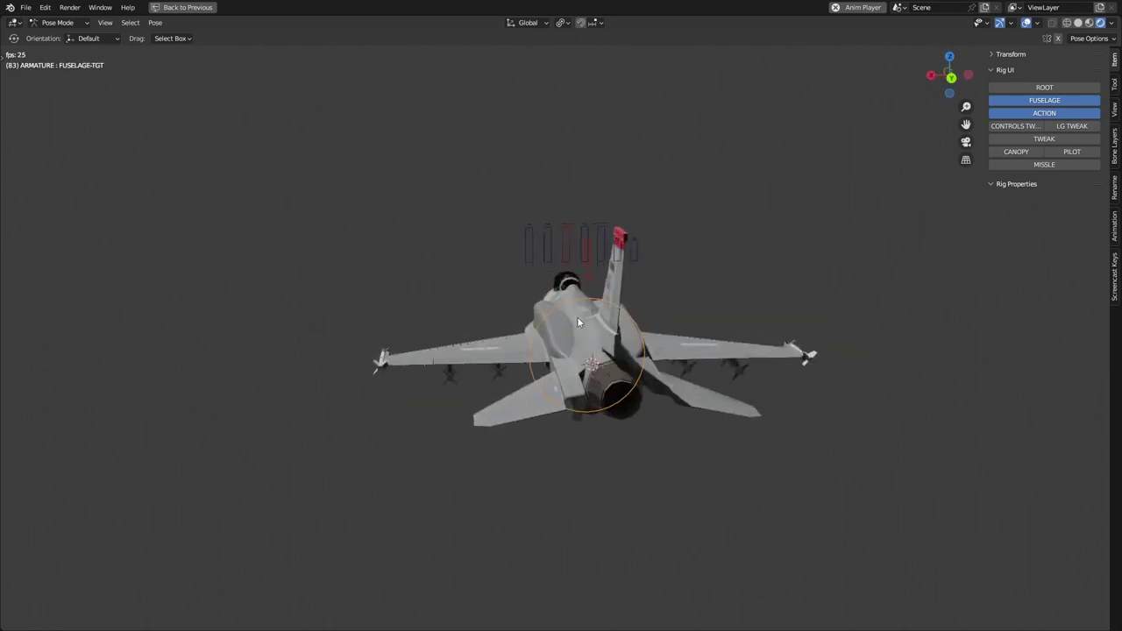
pyautogui.press('r')
pyautogui.rightClick(588, 262)
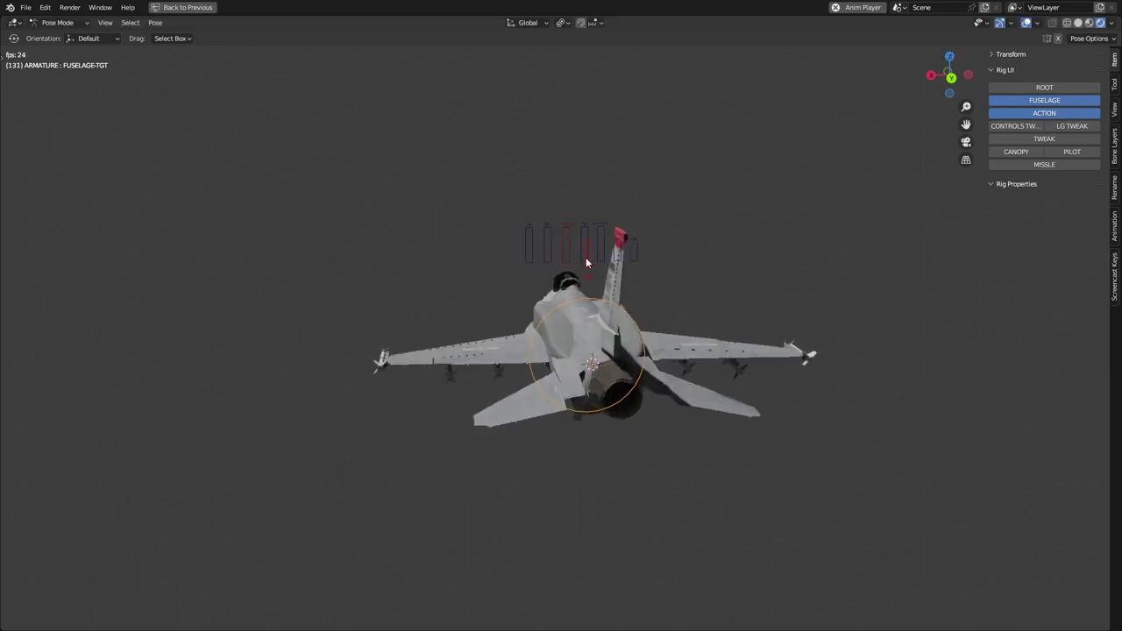
# - Rotate the JOYSTICK control above the cockpit to test the flight control surfaces
pyautogui.click(565, 245)
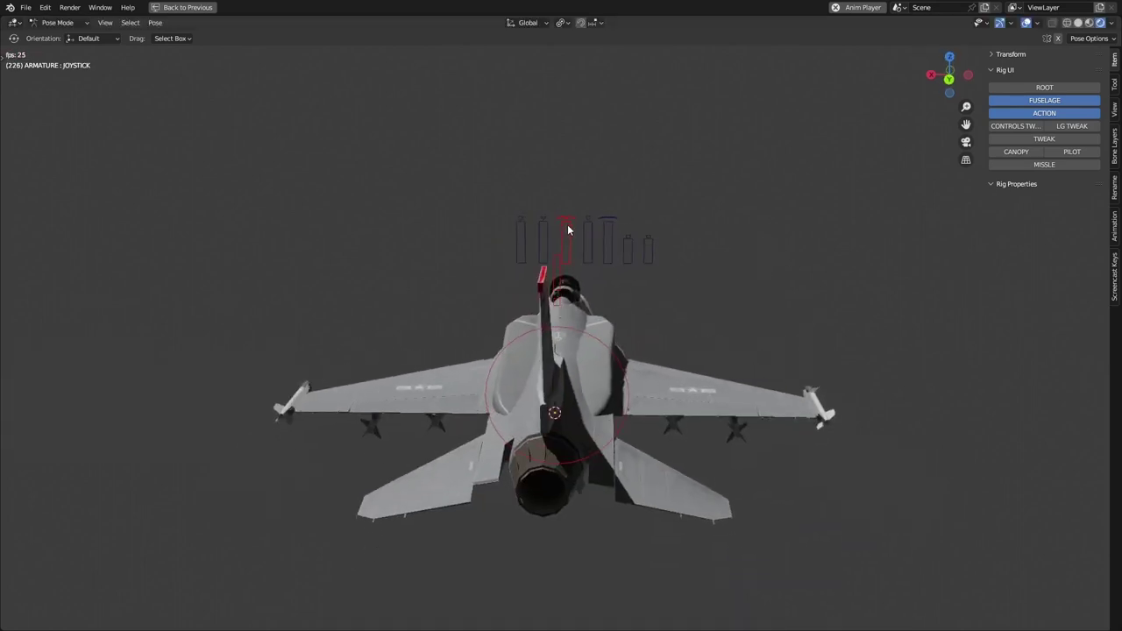
pyautogui.press('r')
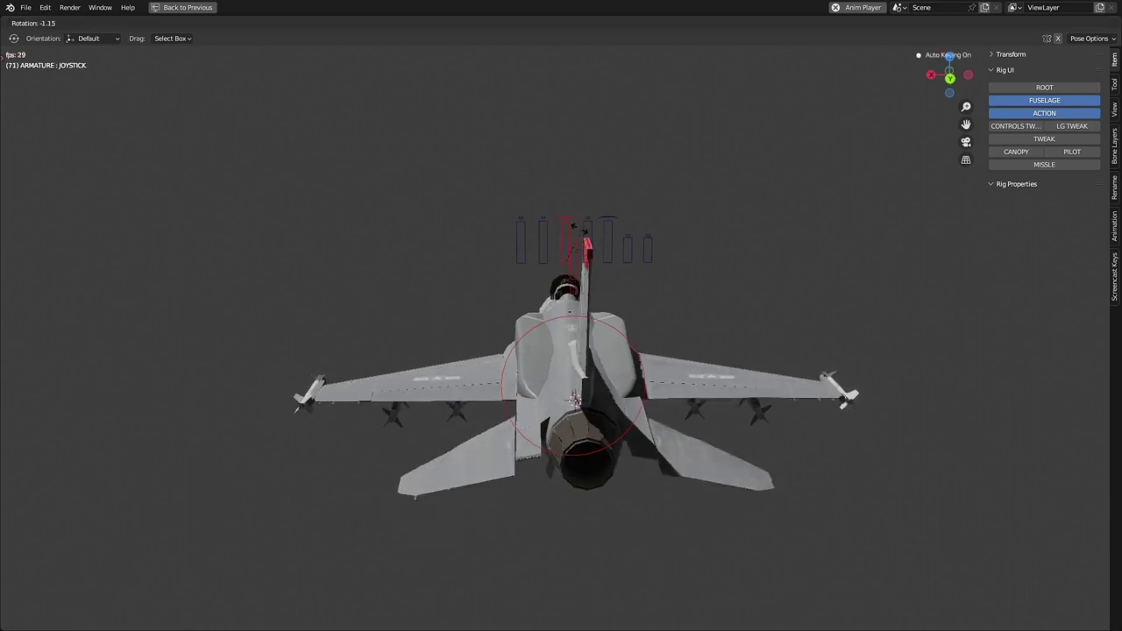
pyautogui.click(599, 235)
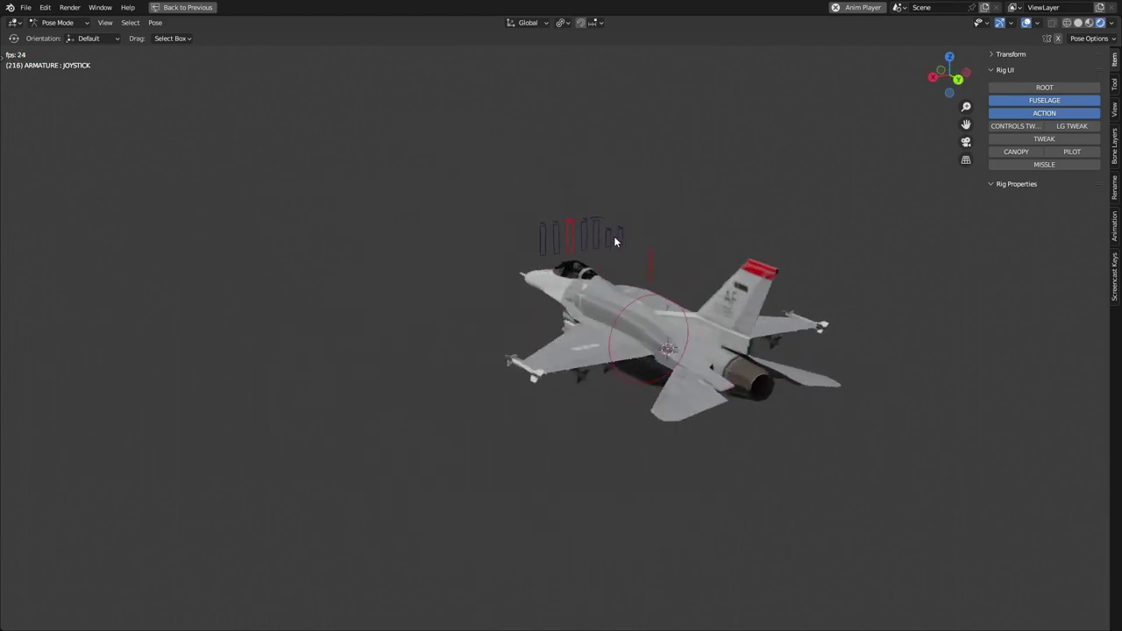
# - Rotate the LANDING-GEAR control by 136° to lower the wheels, and rotate it back to retract them
pyautogui.click(600, 236)
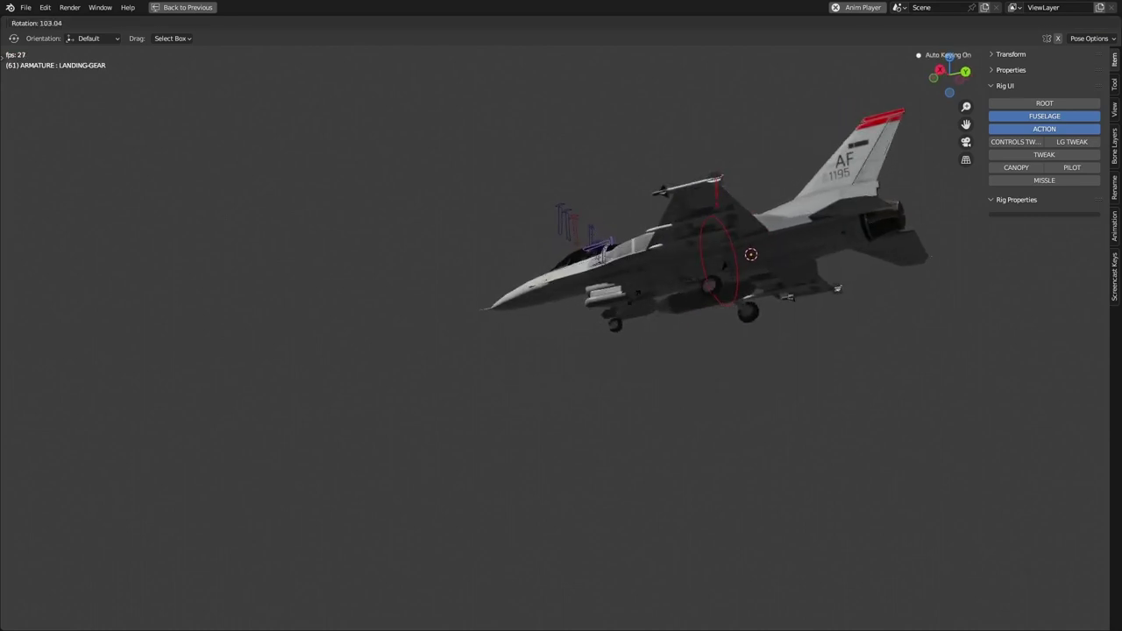
pyautogui.click(601, 246)
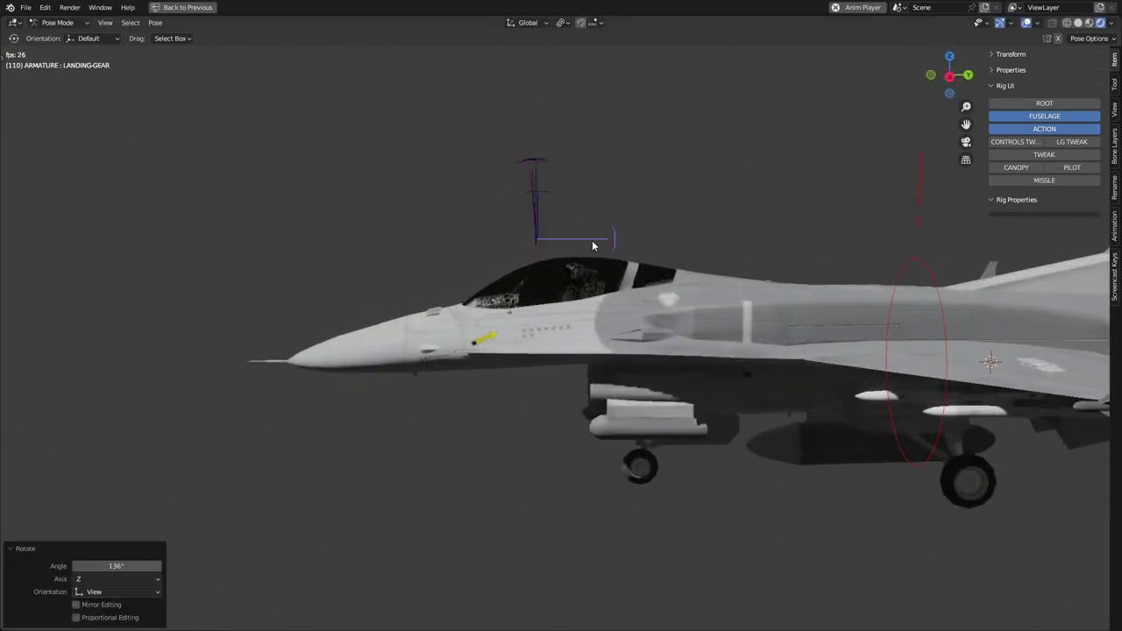
pyautogui.press('r')
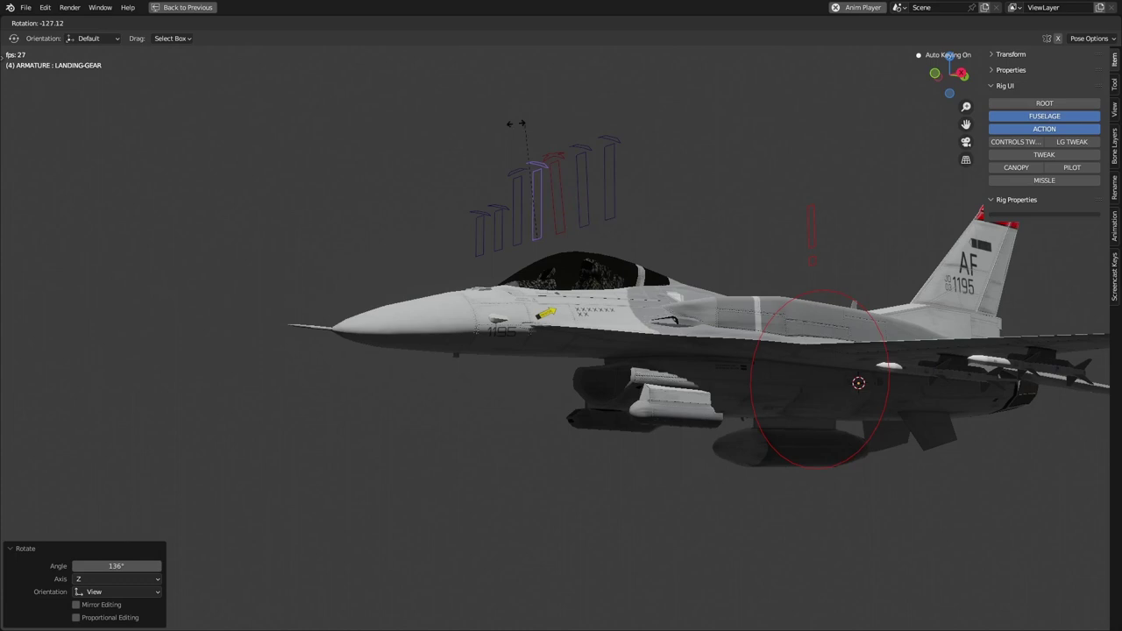
pyautogui.click(578, 157)
# - Rotate the THROTTLE/BRAKES control by -84.2° to fire the afterburner
pyautogui.moveTo(680, 209); pyautogui.dragTo(588, 231, button='middle')
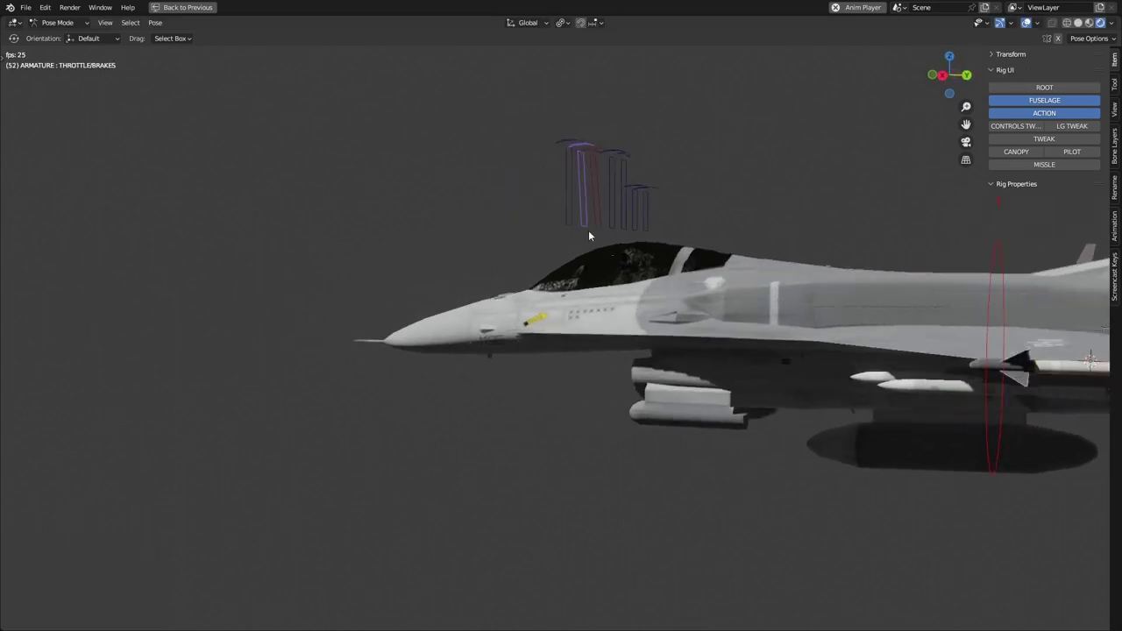
pyautogui.keyDown('shift'); pyautogui.moveTo(756, 232); pyautogui.dragTo(513, 239, button='middle'); pyautogui.keyUp('shift')
pyautogui.scroll(-3, 578, 244)
pyautogui.scroll(2, 477, 203)
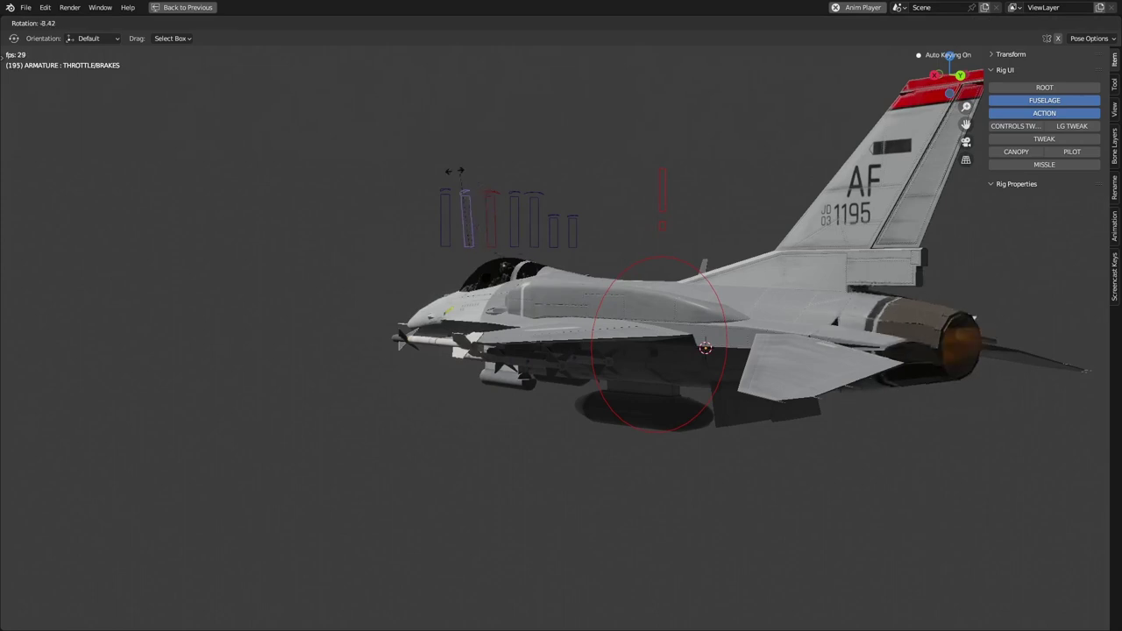
pyautogui.click(397, 241)
# - Rotate the THROTTLE/BRAKES control by -40.9° and try a further rotation of it
pyautogui.scroll(-4, 564, 262)
pyautogui.moveTo(563, 262); pyautogui.dragTo(496, 265, button='middle')
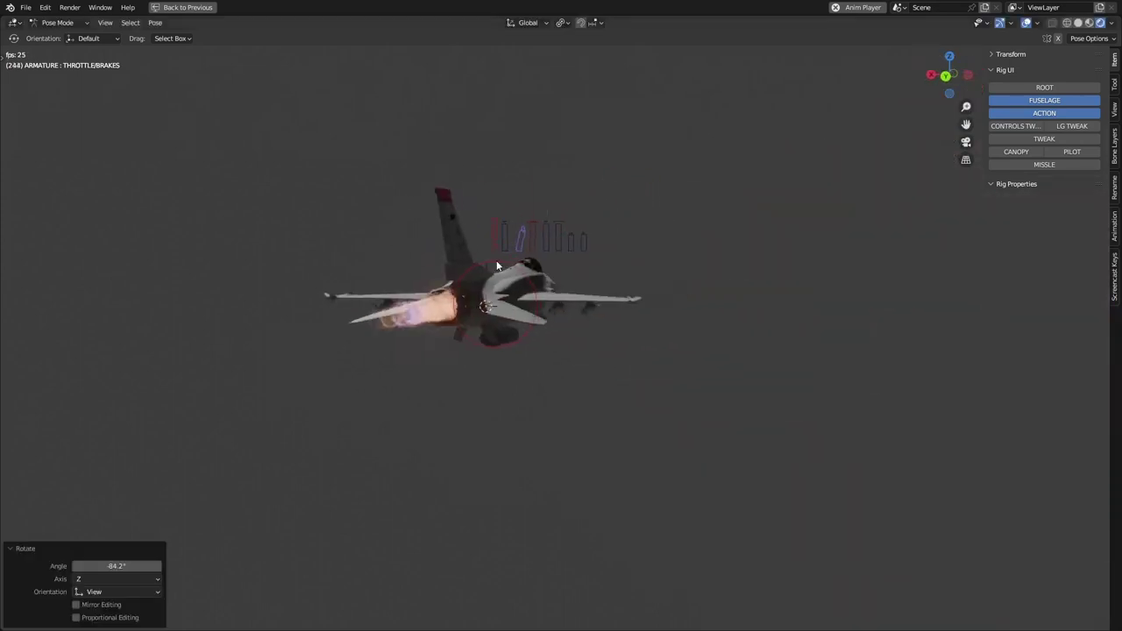
pyautogui.scroll(3, 424, 307)
pyautogui.moveTo(422, 317); pyautogui.dragTo(603, 167, button='middle')
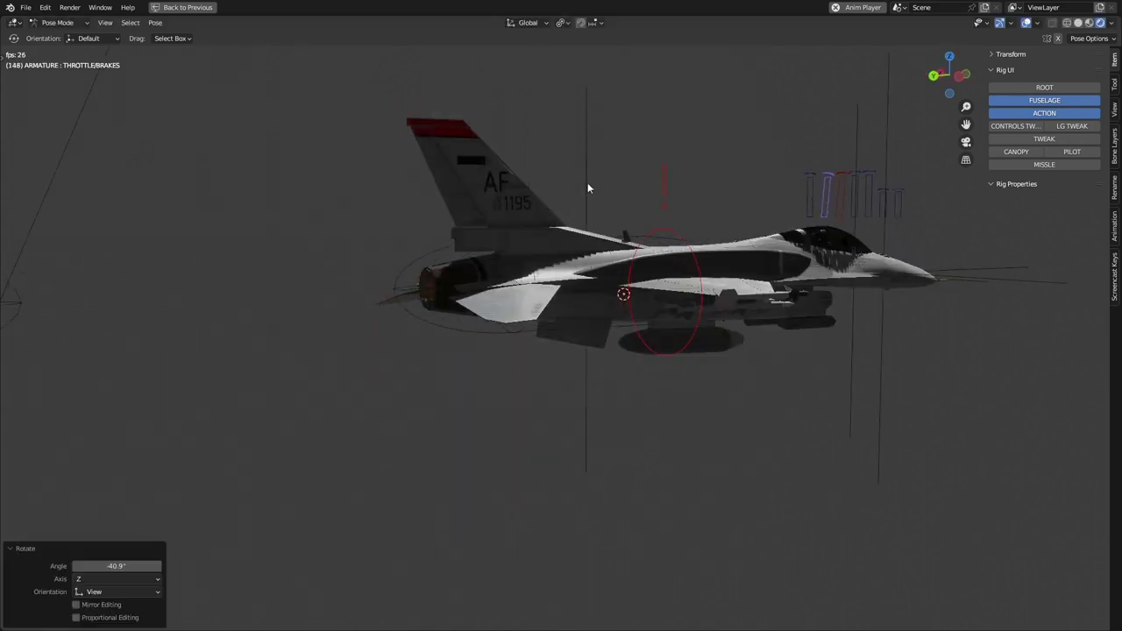
pyautogui.press('r')
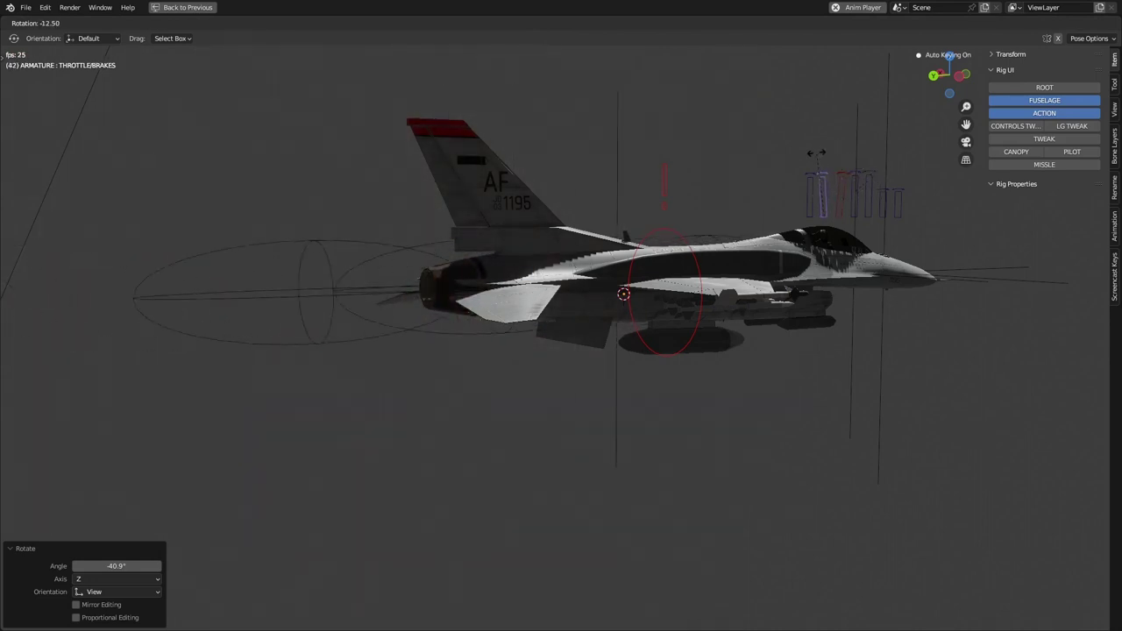
pyautogui.rightClick(826, 168)
# - Rotate the CONDENSATION control by 91.1° to generate vapor over the wings
pyautogui.moveTo(838, 185); pyautogui.dragTo(796, 180, button='middle')
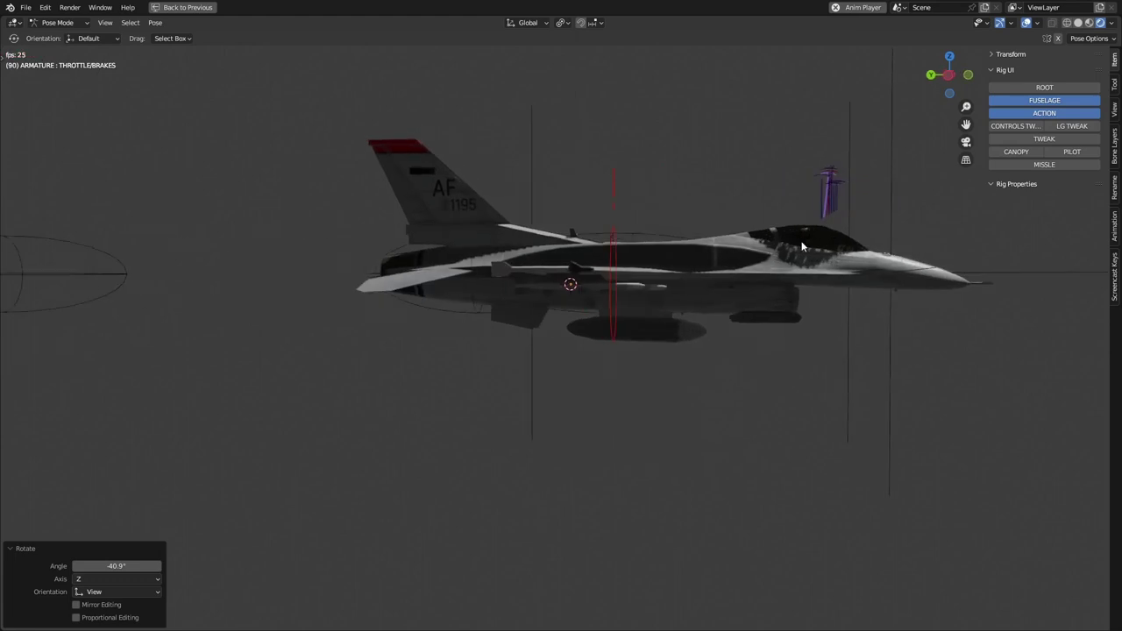
pyautogui.keyDown('shift'); pyautogui.moveTo(798, 226); pyautogui.dragTo(722, 237, button='middle'); pyautogui.keyUp('shift')
pyautogui.click(722, 237)
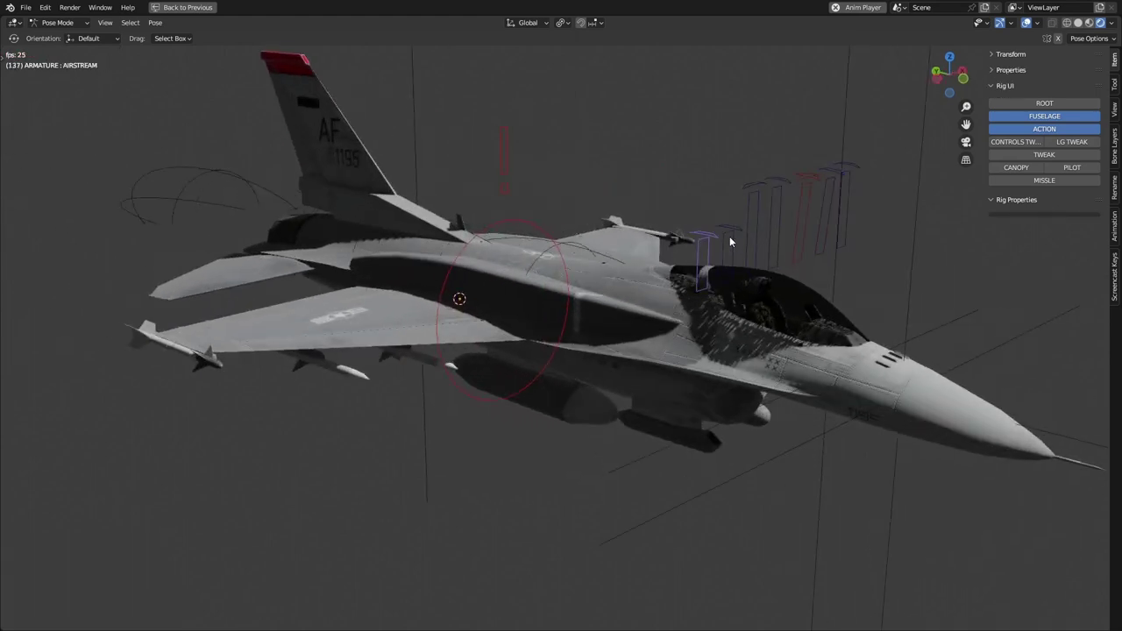
pyautogui.press('r')
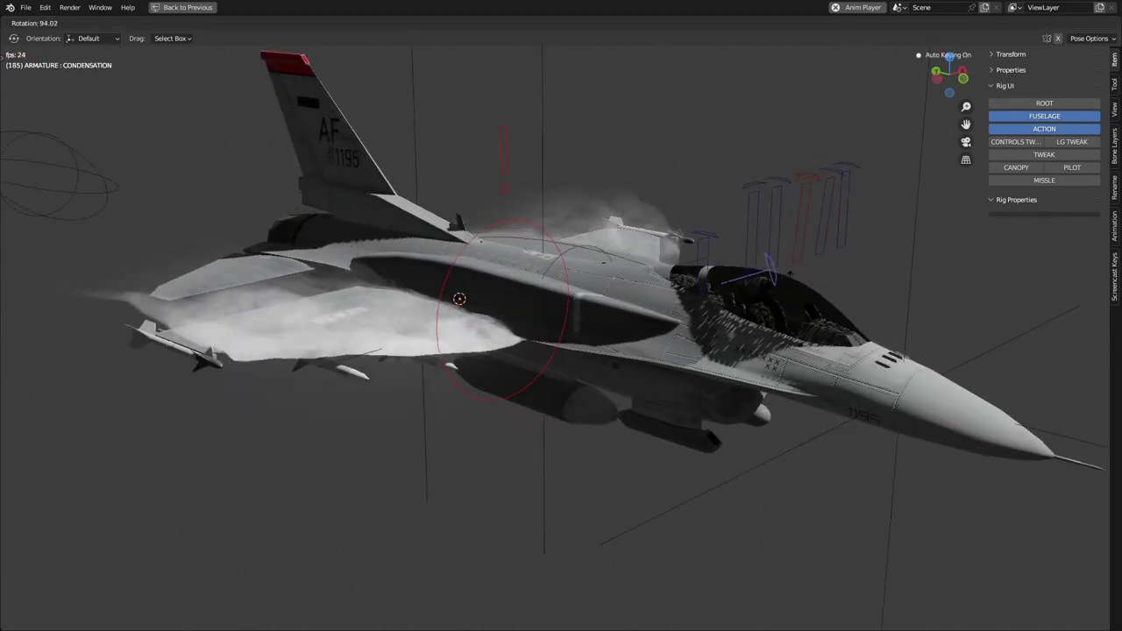
pyautogui.click(783, 277)
# - Rotate the CONDENSATION control back to clear the vapor over the wings
pyautogui.scroll(-3, 675, 261)
pyautogui.moveTo(675, 262); pyautogui.dragTo(659, 278, button='middle')
pyautogui.scroll(2, 659, 277)
pyautogui.press('r')
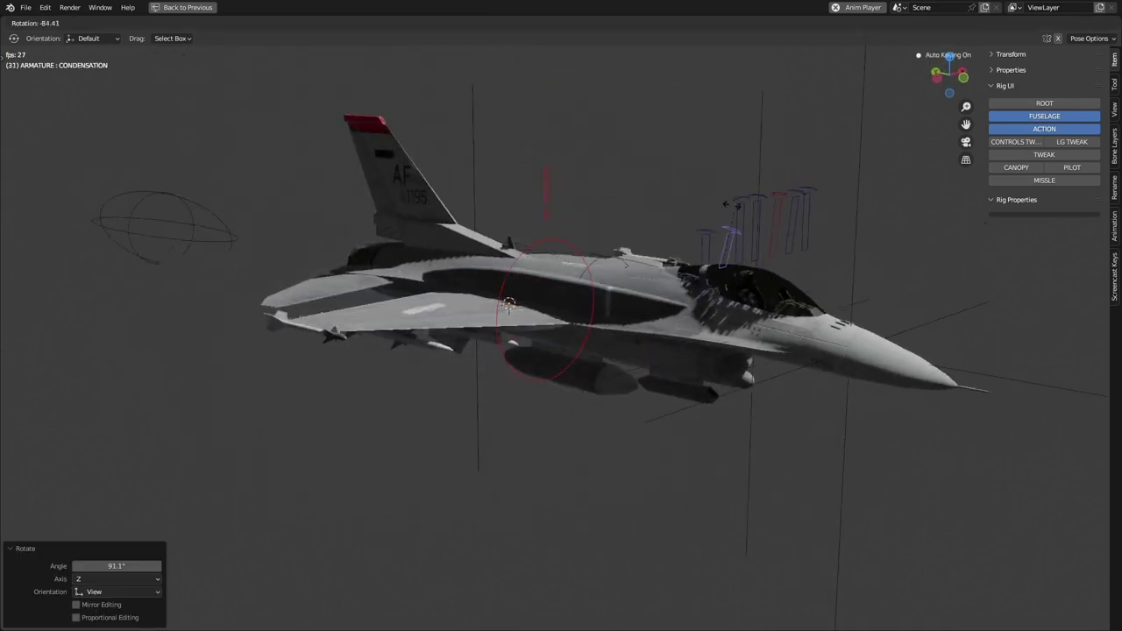
# - Rotate the AIRSTREAM control by 147° to generate vapor streams beside the cockpit
pyautogui.press('r')
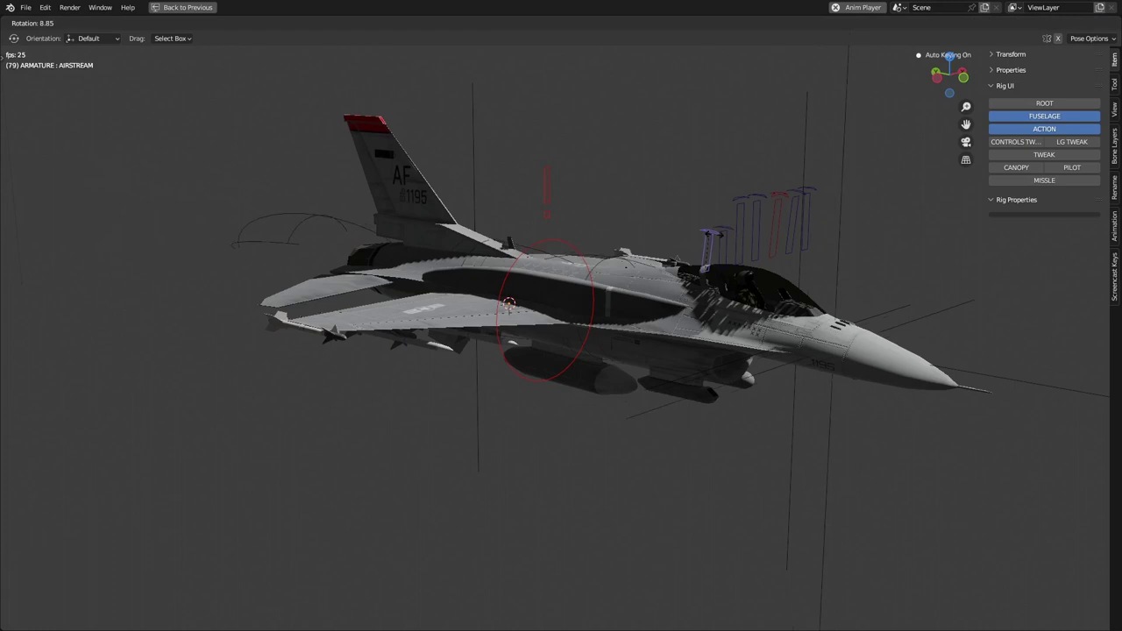
pyautogui.click(760, 351)
pyautogui.moveTo(714, 260); pyautogui.dragTo(614, 302, button='middle')
pyautogui.keyDown('shift'); pyautogui.moveTo(836, 331); pyautogui.dragTo(435, 331, button='middle'); pyautogui.keyUp('shift')
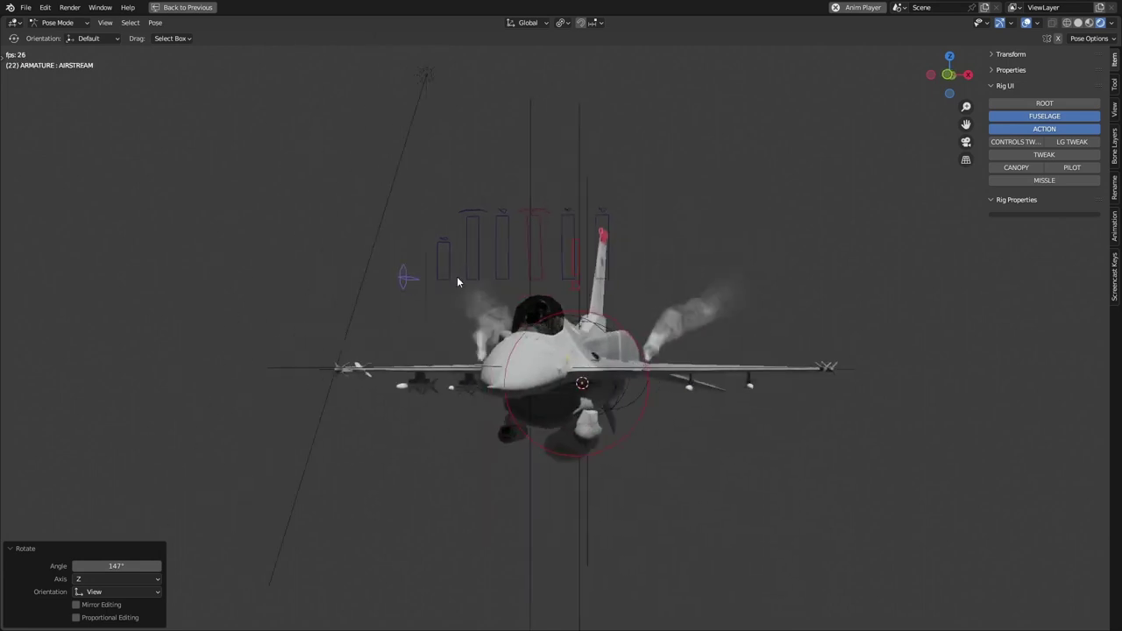
# - Rotate the AIRSTREAM control by about 26° to adjust the vapor streams, and deselect it
pyautogui.scroll(3, 458, 278)
pyautogui.moveTo(394, 286); pyautogui.dragTo(482, 340, button='middle')
pyautogui.scroll(-4, 563, 337)
pyautogui.press('r')
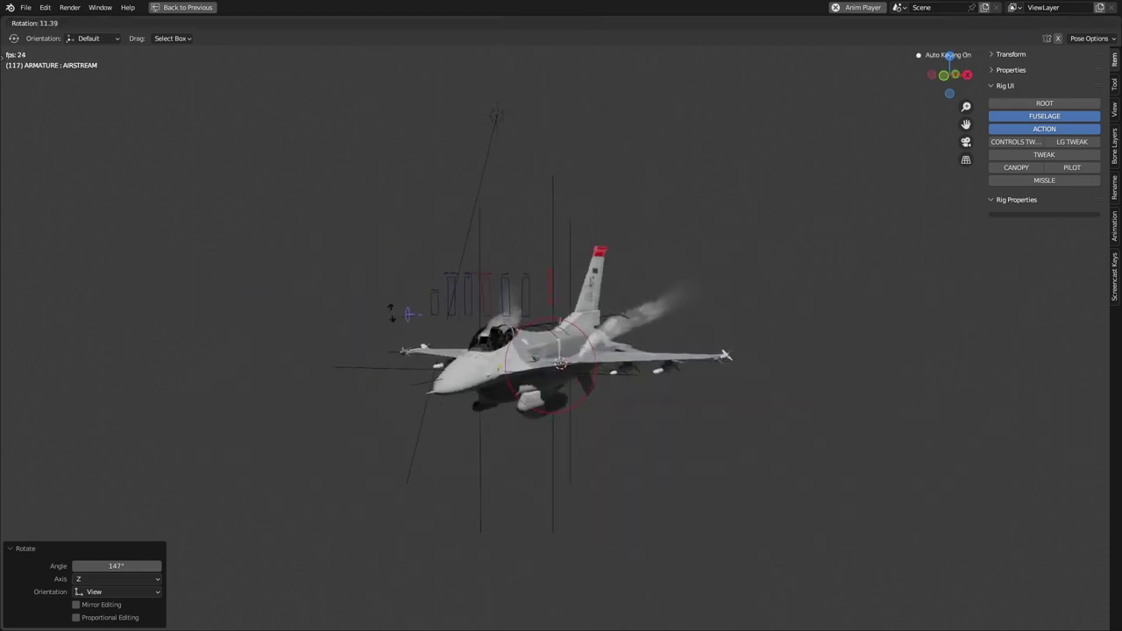
pyautogui.click(459, 225)
pyautogui.moveTo(456, 279); pyautogui.dragTo(344, 289, button='middle')
pyautogui.press('r')
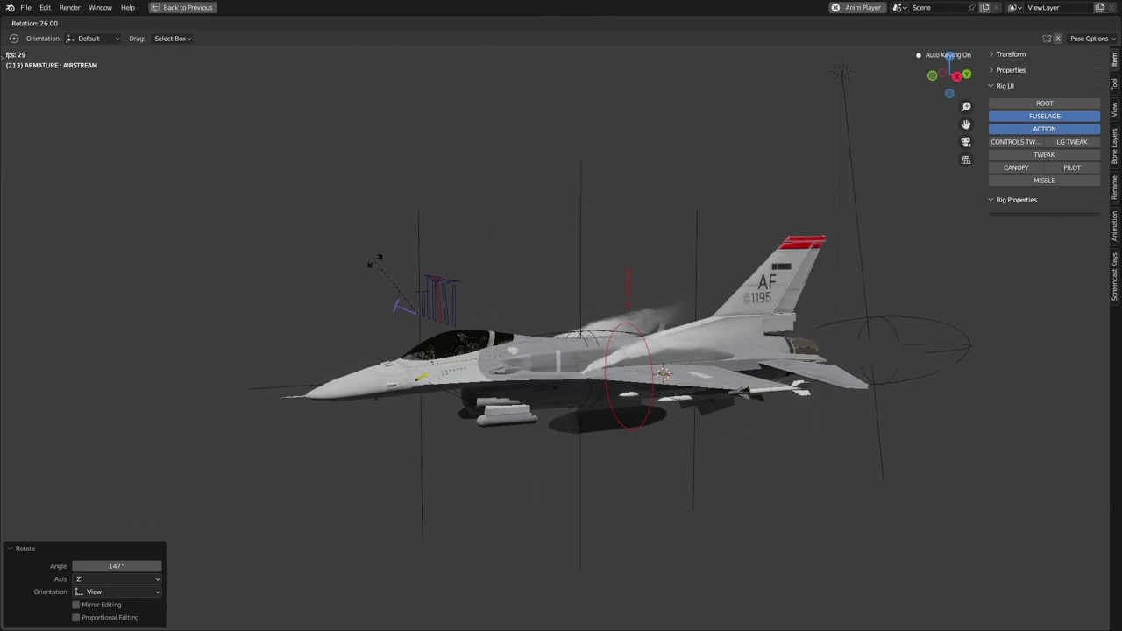
pyautogui.click(377, 260)
pyautogui.click(578, 218)
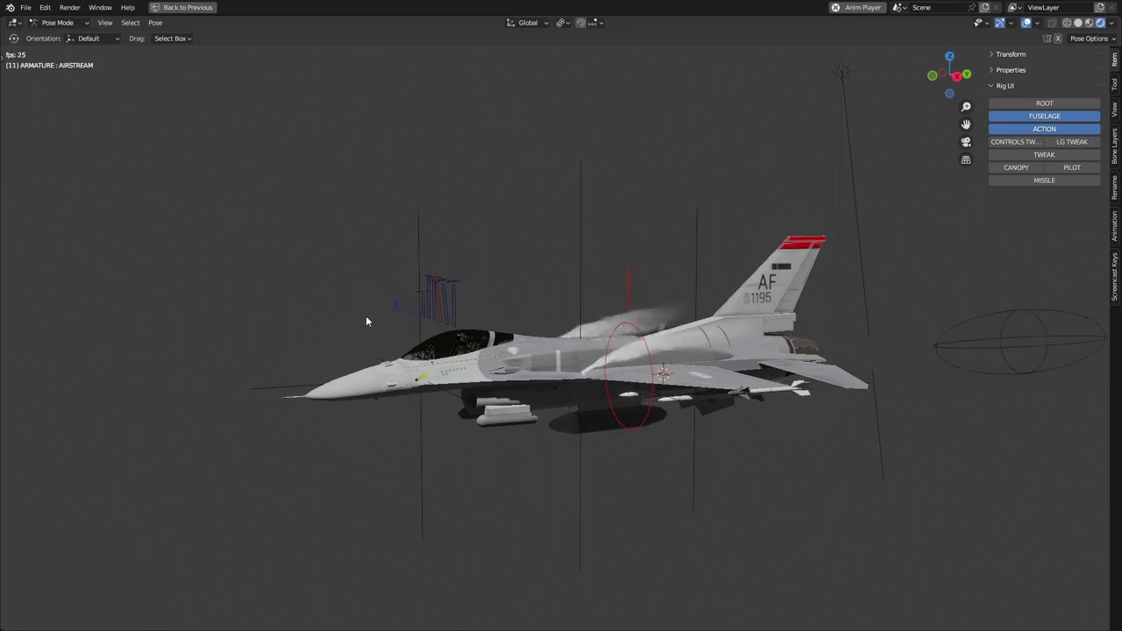
# - Reselect the AIRSTREAM control and rotate it by 96.2° to turn the vapor streams off
pyautogui.click(398, 307)
pyautogui.press('r')
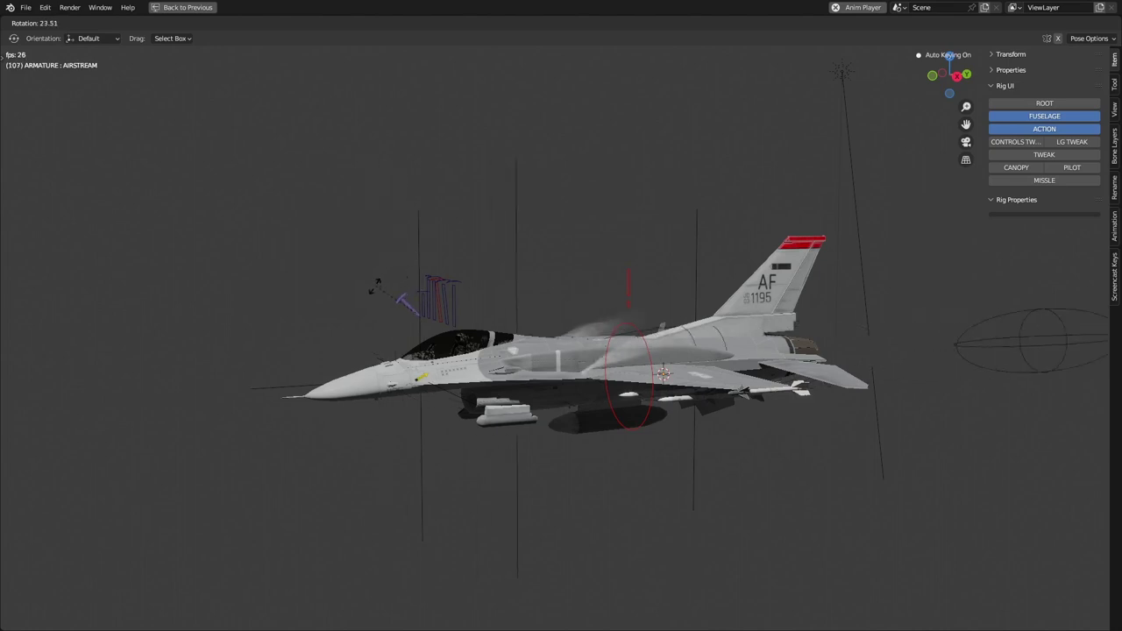
pyautogui.click(441, 266)
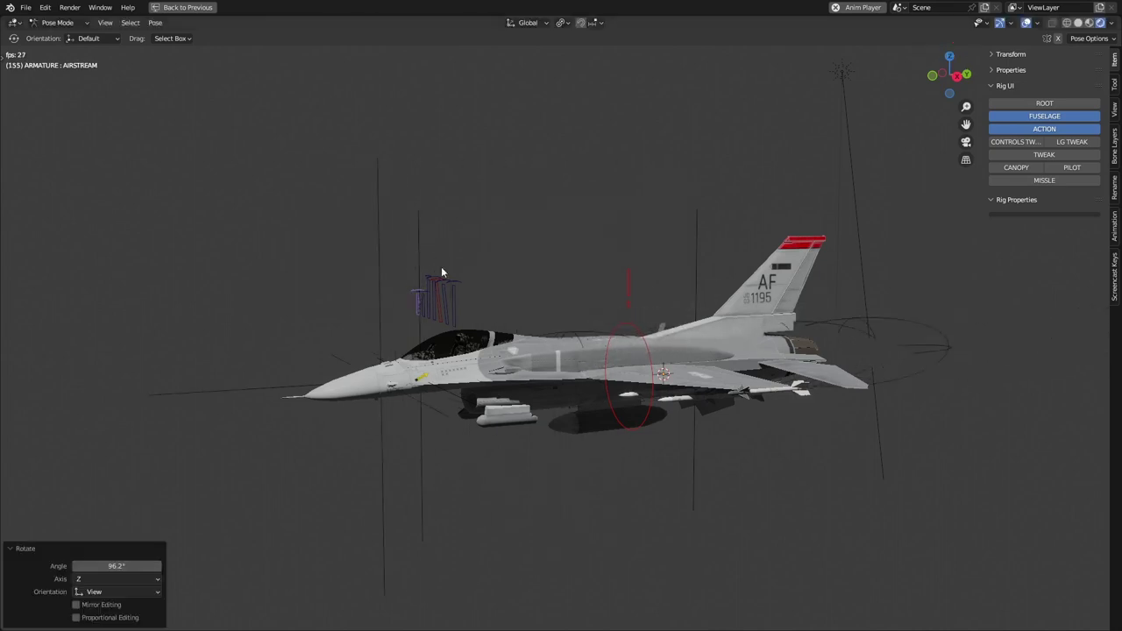
# - Show the TWEAK bone layer of the rig
pyautogui.scroll(-6, 441, 269)
pyautogui.moveTo(441, 268); pyautogui.dragTo(509, 334, button='middle')
pyautogui.scroll(5, 470, 303)
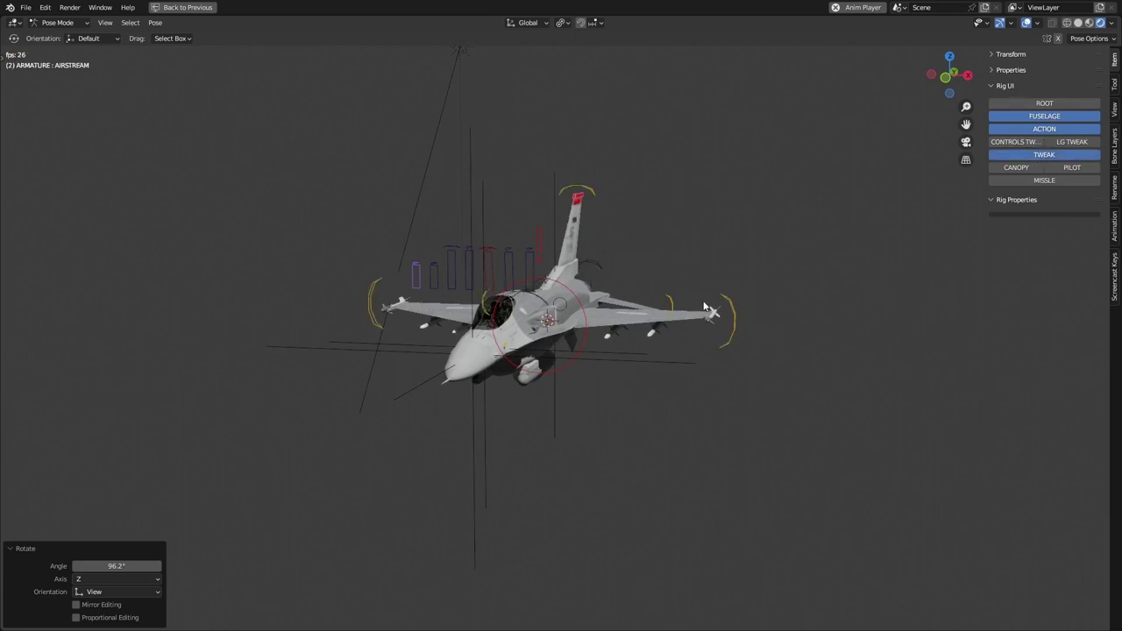
# - Try flexing the jet's left wing upward by rotating WING-FLEX-HANDLE.L
pyautogui.click(727, 318)
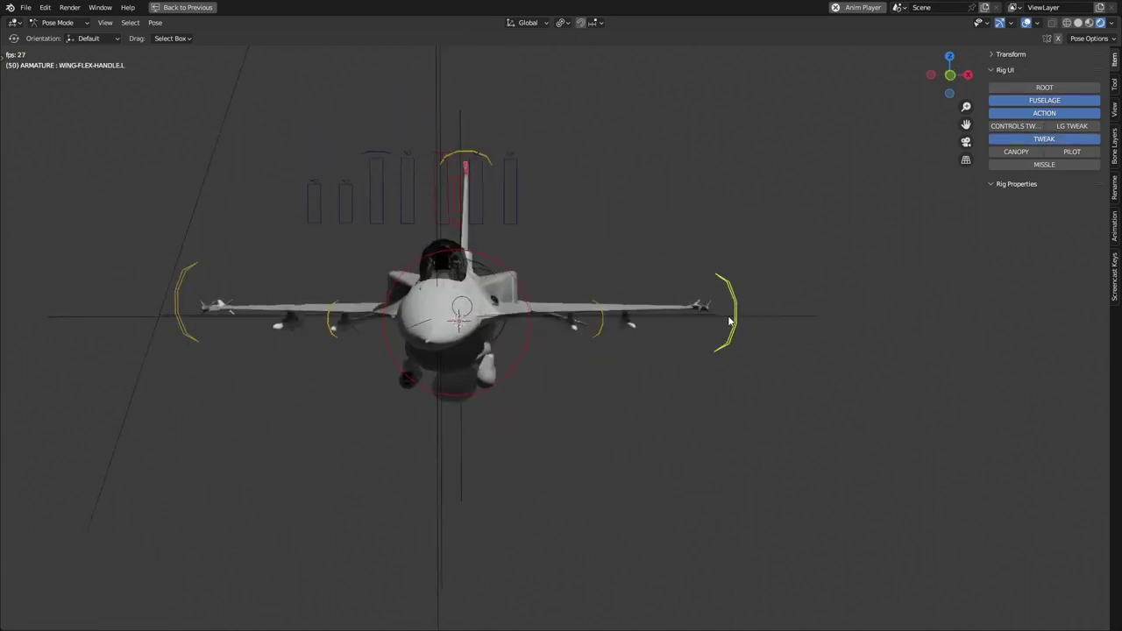
pyautogui.moveTo(728, 322); pyautogui.dragTo(660, 328, button='middle')
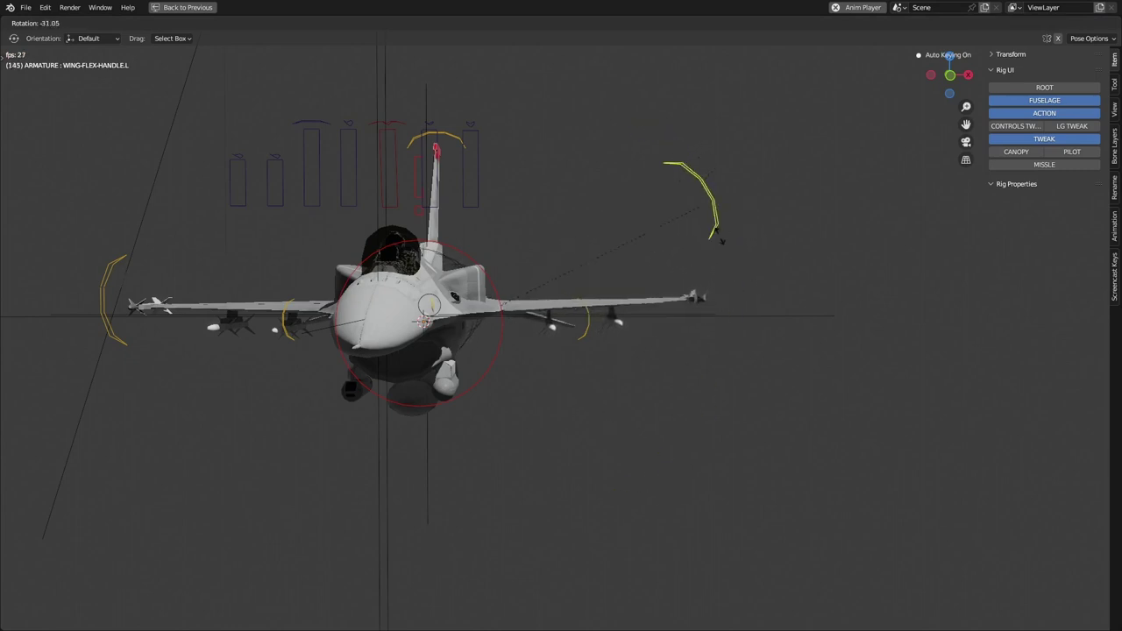
pyautogui.rightClick(748, 224)
pyautogui.scroll(1, 739, 335)
pyautogui.moveTo(739, 338)
pyautogui.mouseDown(button='middle')
pyautogui.moveTo(742, 316)
pyautogui.moveTo(743, 337)
pyautogui.mouseUp(button='middle')
pyautogui.press('r')
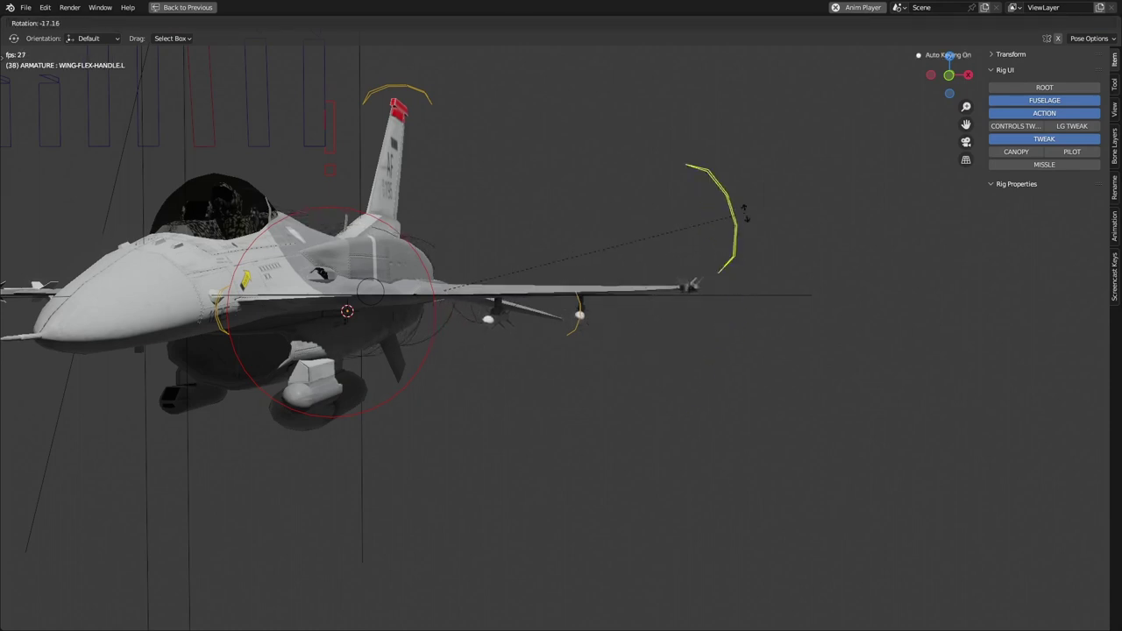
pyautogui.rightClick(731, 291)
# - Try flexing the right elevator by rotating ELEVATOR-FLEX-HANDLE.R
pyautogui.scroll(-5, 575, 217)
pyautogui.scroll(4, 487, 183)
pyautogui.moveTo(470, 180); pyautogui.dragTo(483, 180, button='middle')
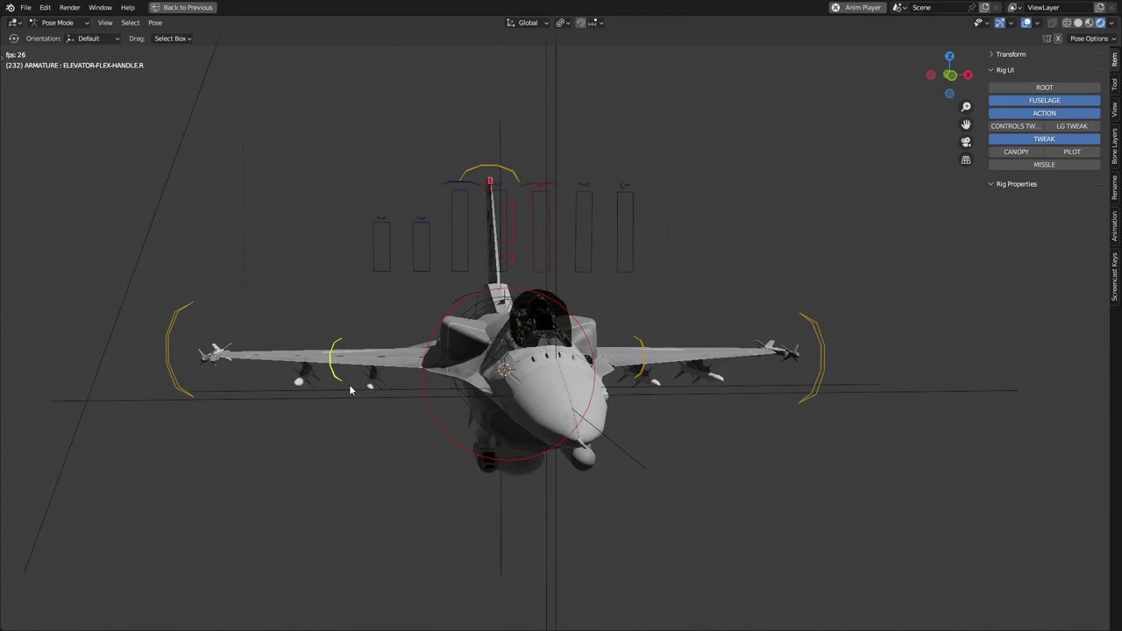
pyautogui.moveTo(350, 390); pyautogui.dragTo(337, 359, button='middle')
pyautogui.scroll(4, 339, 361)
pyautogui.press('r')
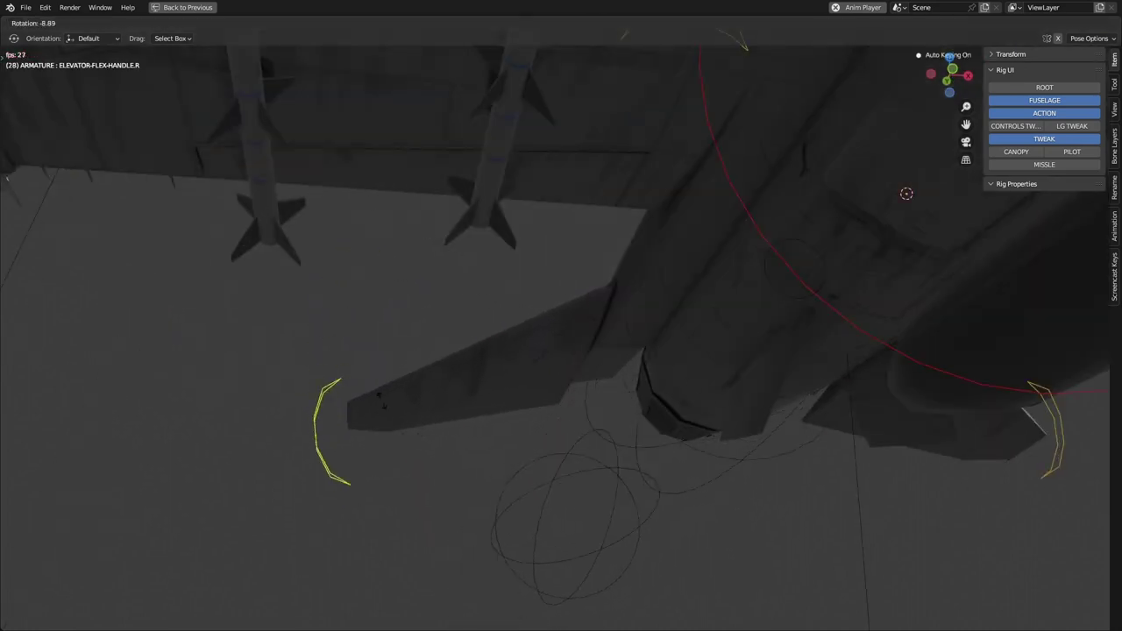
pyautogui.rightClick(381, 401)
# - Show the CANOPY bone layer of the rig for the cockpit
pyautogui.scroll(-6, 412, 327)
pyautogui.moveTo(414, 325); pyautogui.dragTo(468, 352, button='middle')
pyautogui.moveTo(539, 338); pyautogui.dragTo(434, 329, button='middle')
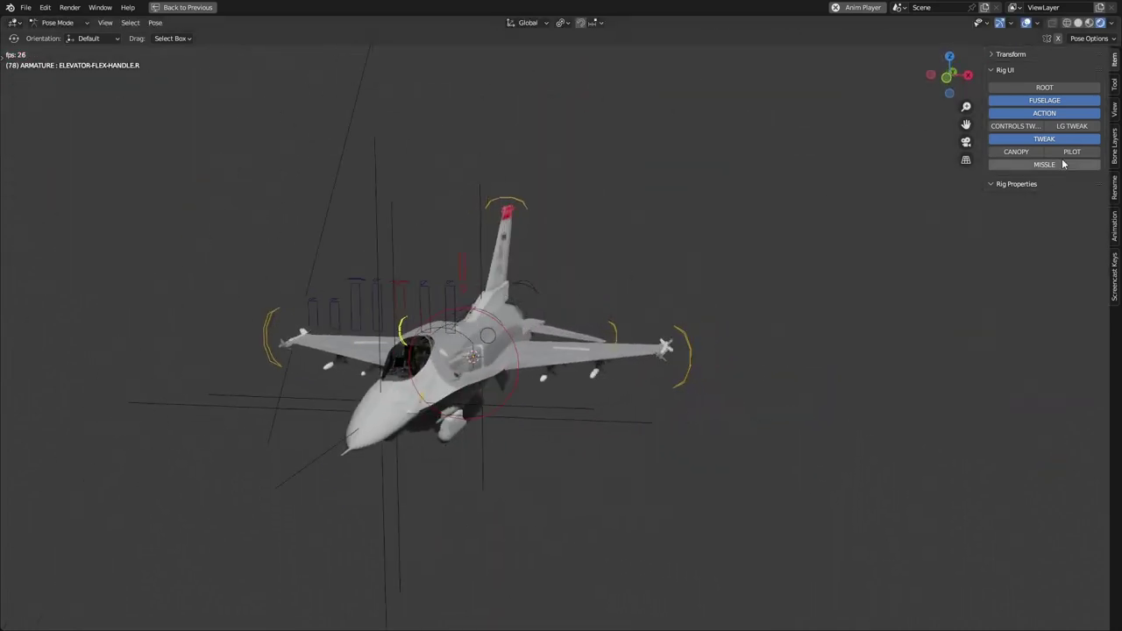
pyautogui.click(1038, 156)
pyautogui.moveTo(618, 369); pyautogui.dragTo(509, 370, button='middle')
pyautogui.scroll(4, 394, 355)
pyautogui.keyDown('shift'); pyautogui.moveTo(218, 348); pyautogui.dragTo(515, 328, button='middle'); pyautogui.keyUp('shift')
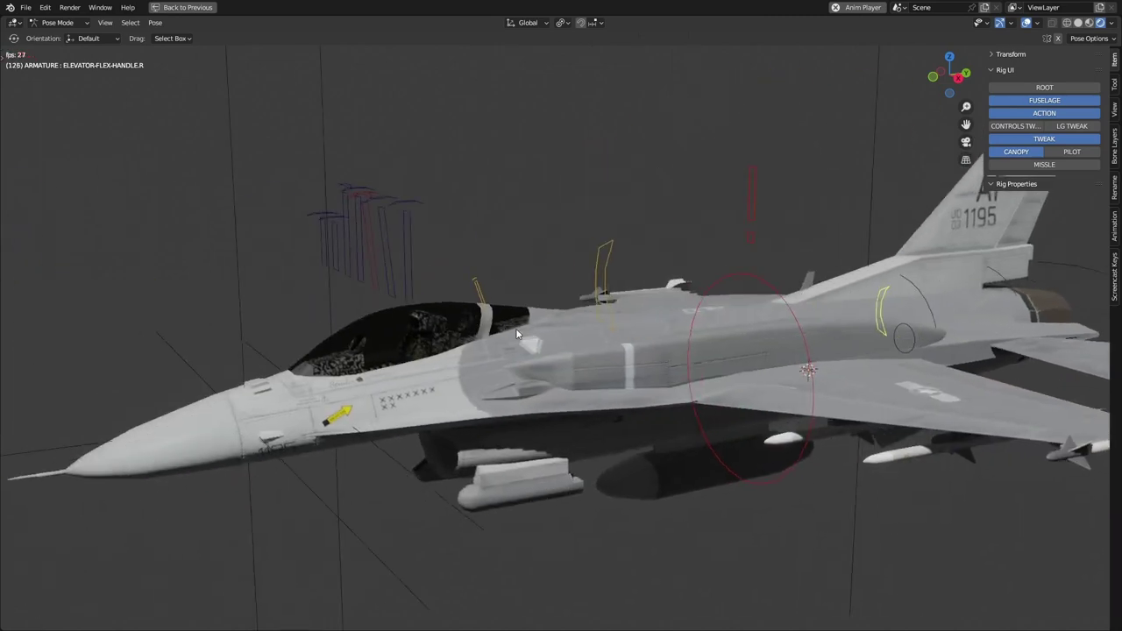
# - Open the cockpit canopy by rotating CANOPY-HANDLE-MCH about 86° and inspect the pilot and seat inside
pyautogui.scroll(1, 504, 316)
pyautogui.press('r')
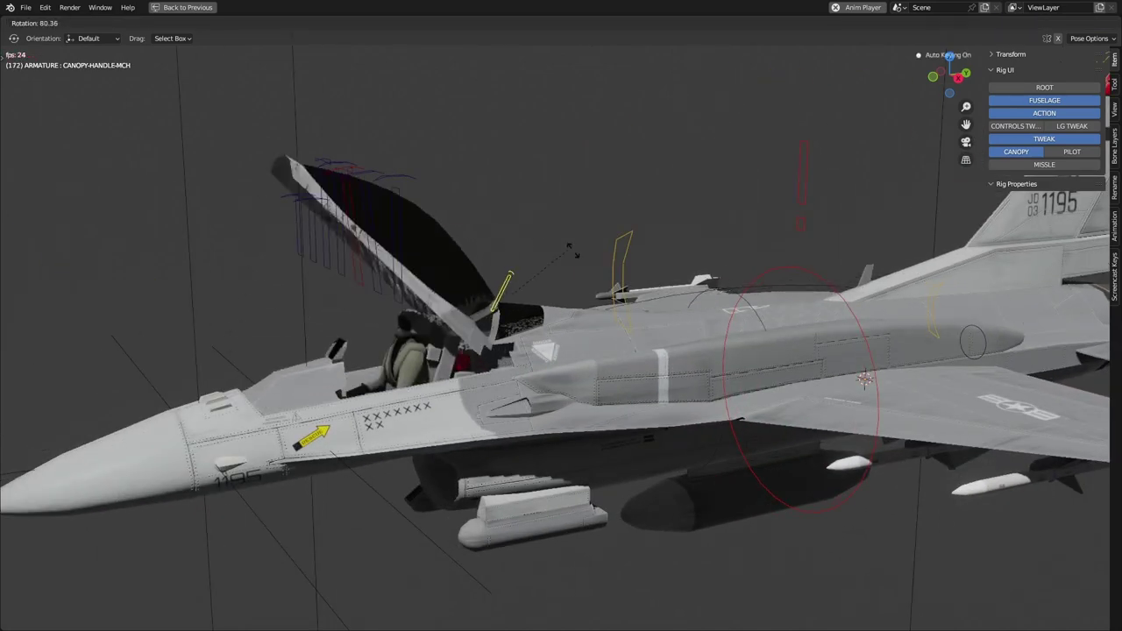
pyautogui.click(390, 390)
pyautogui.scroll(3, 390, 391)
pyautogui.scroll(3, 412, 298)
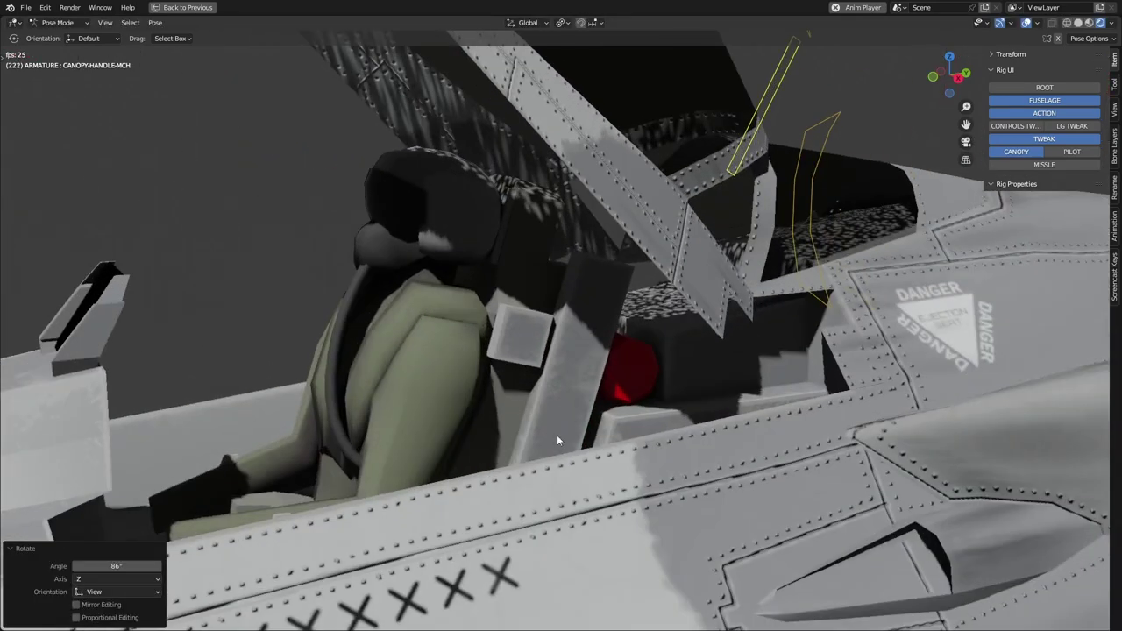
# - Close the canopy by rotating CANOPY-HANDLE-MCH about -115°
pyautogui.scroll(-8, 440, 389)
pyautogui.press('r')
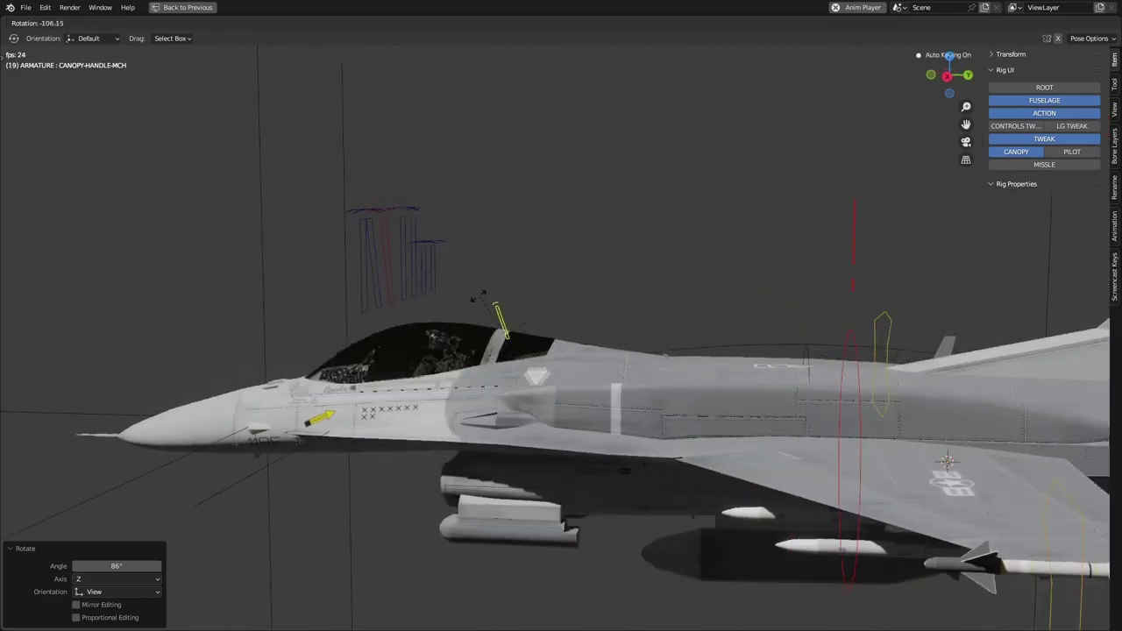
pyautogui.scroll(-4, 473, 302)
pyautogui.moveTo(518, 324); pyautogui.dragTo(584, 358, button='middle')
pyautogui.scroll(3, 588, 361)
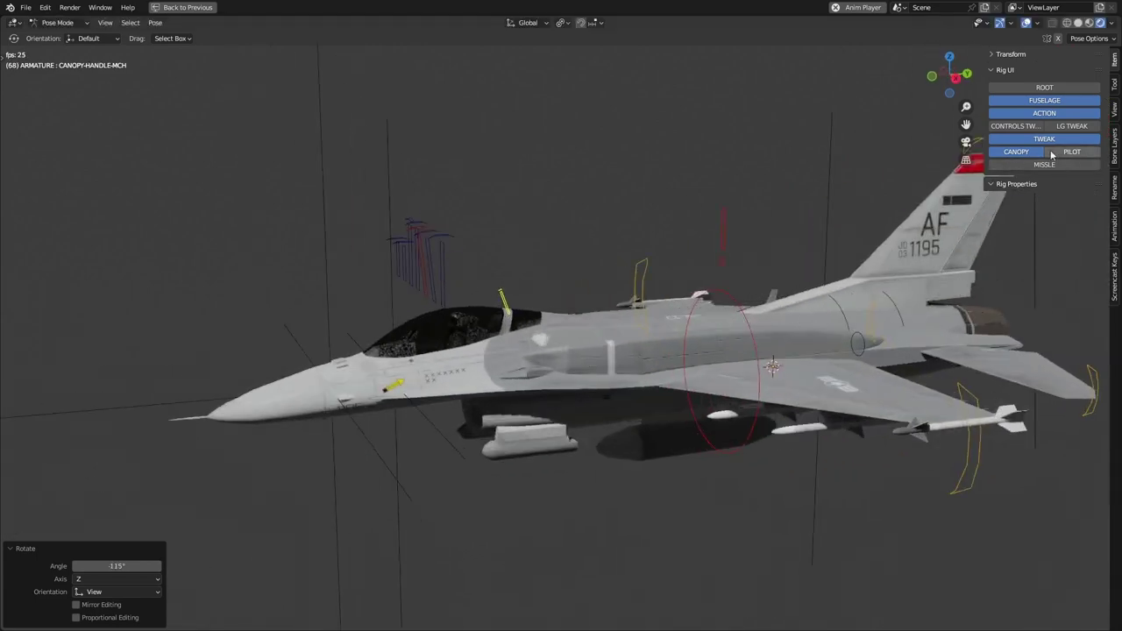
# - Show the PILOT bone layer and try turning the pilot's helmet by rotating PILOT-HELMET-TGT
pyautogui.scroll(5, 465, 322)
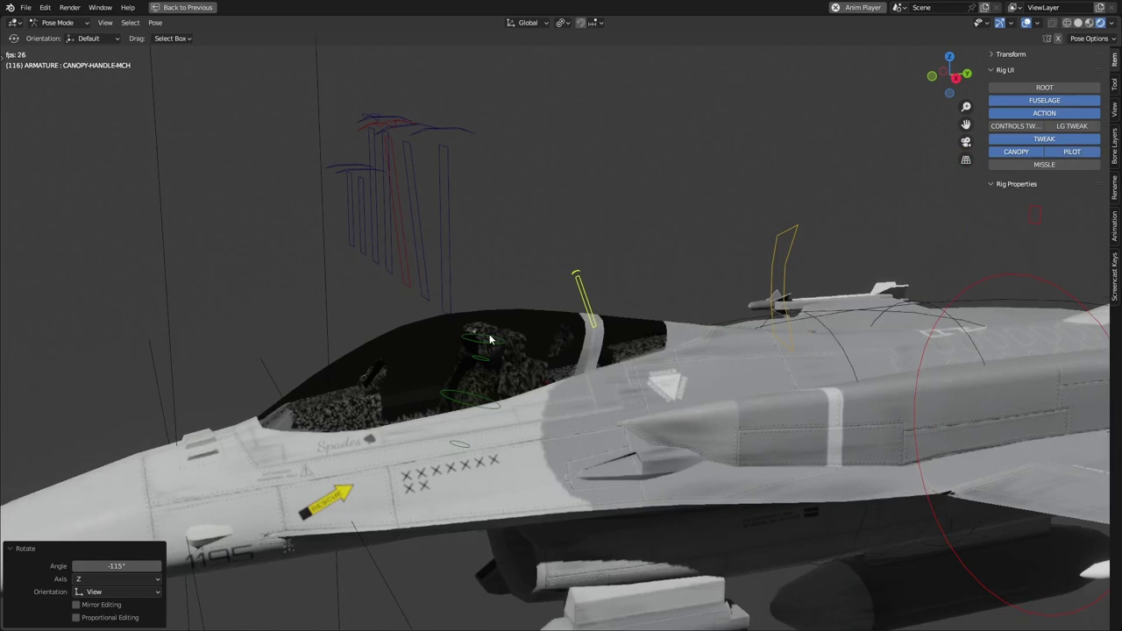
pyautogui.click(478, 348)
pyautogui.moveTo(476, 350); pyautogui.dragTo(526, 369, button='middle')
pyautogui.press('r')
pyautogui.click(828, 264)
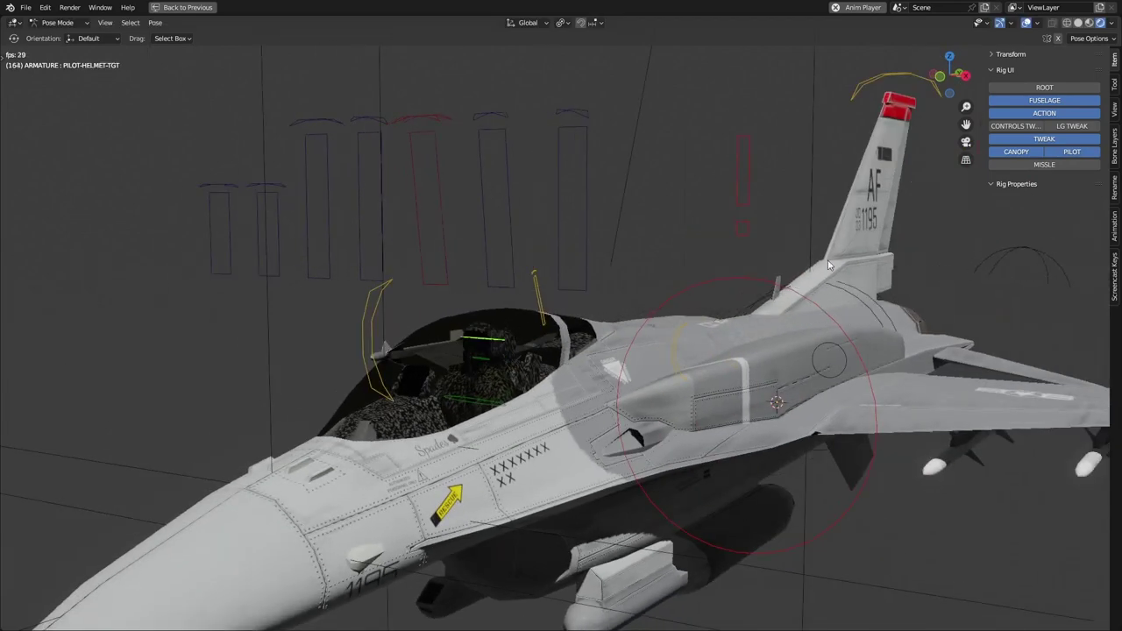
# - Select the PROPERTIES bone and review its rig properties from MISSLE-1-L to MISSLE-3-R
pyautogui.click(749, 190)
pyautogui.scroll(-5, 744, 217)
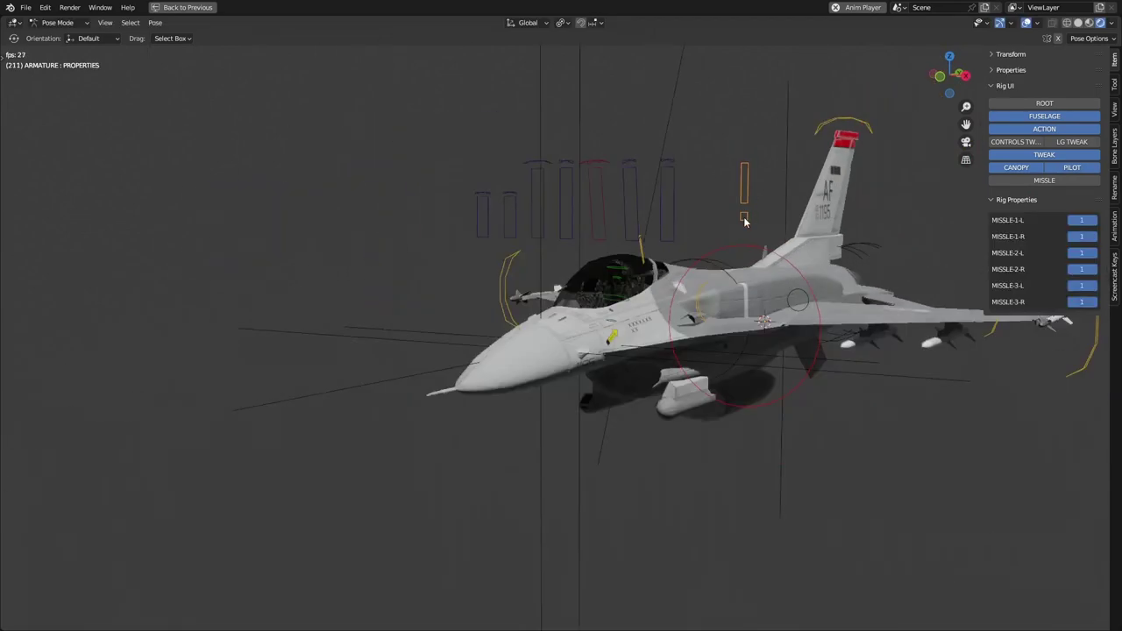
pyautogui.moveTo(824, 292); pyautogui.dragTo(848, 262, button='middle')
pyautogui.scroll(1, 847, 262)
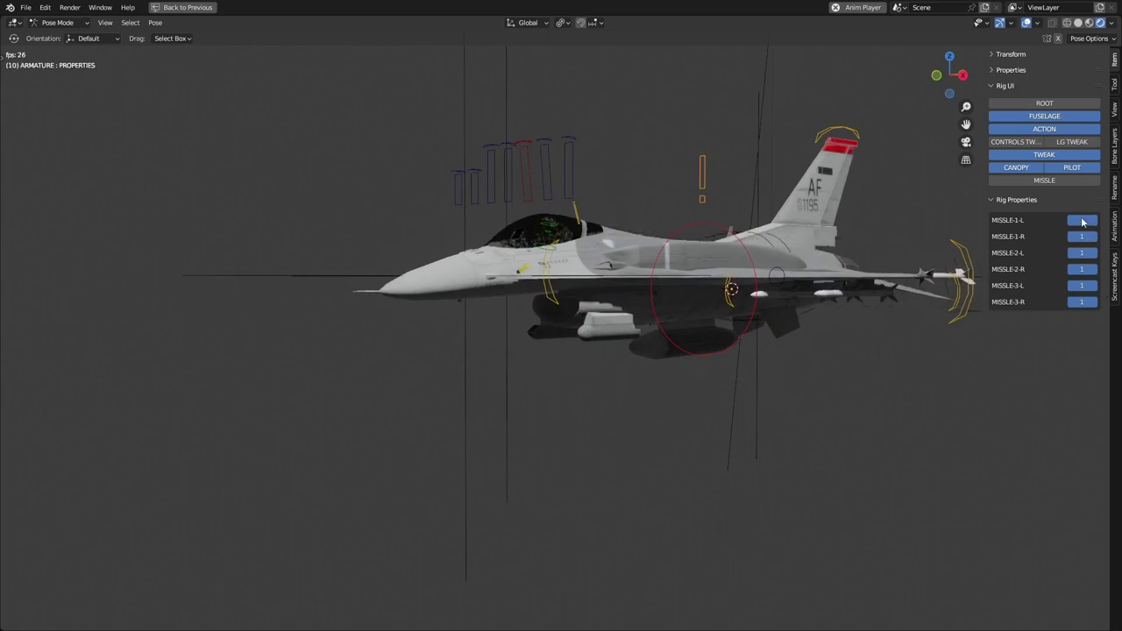
pyautogui.scroll(-3, 691, 296)
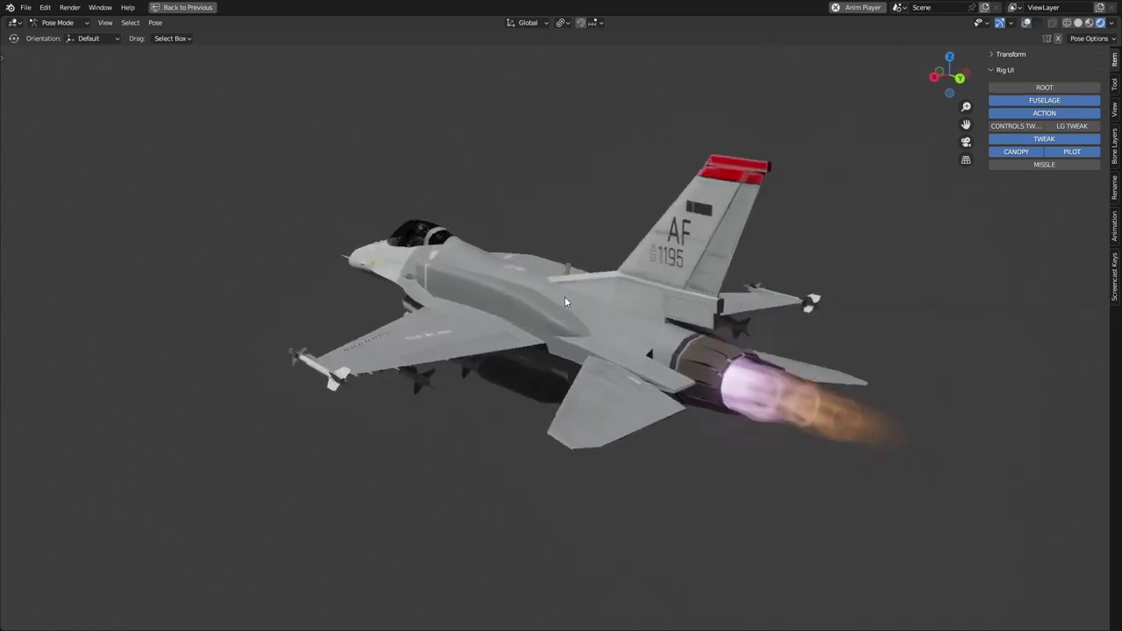
# - Return from the maximized viewport to the full workspace and collapse the F-16 COMPLETE collection
pyautogui.moveTo(564, 297); pyautogui.dragTo(316, 319, button='middle')
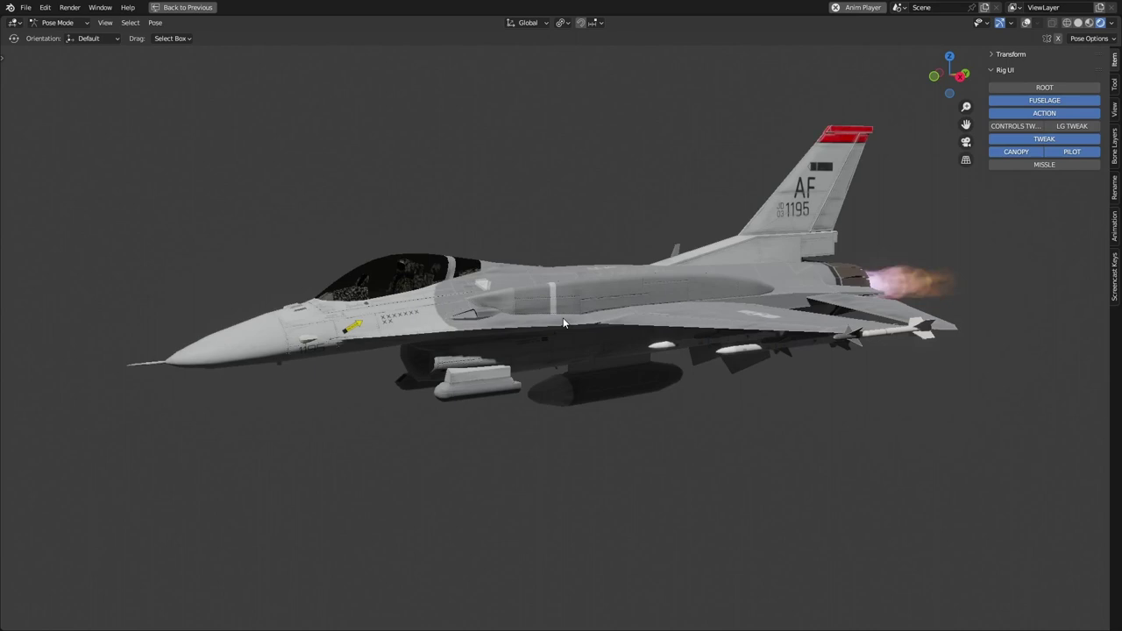
pyautogui.hotkey('ctrl', 'space')
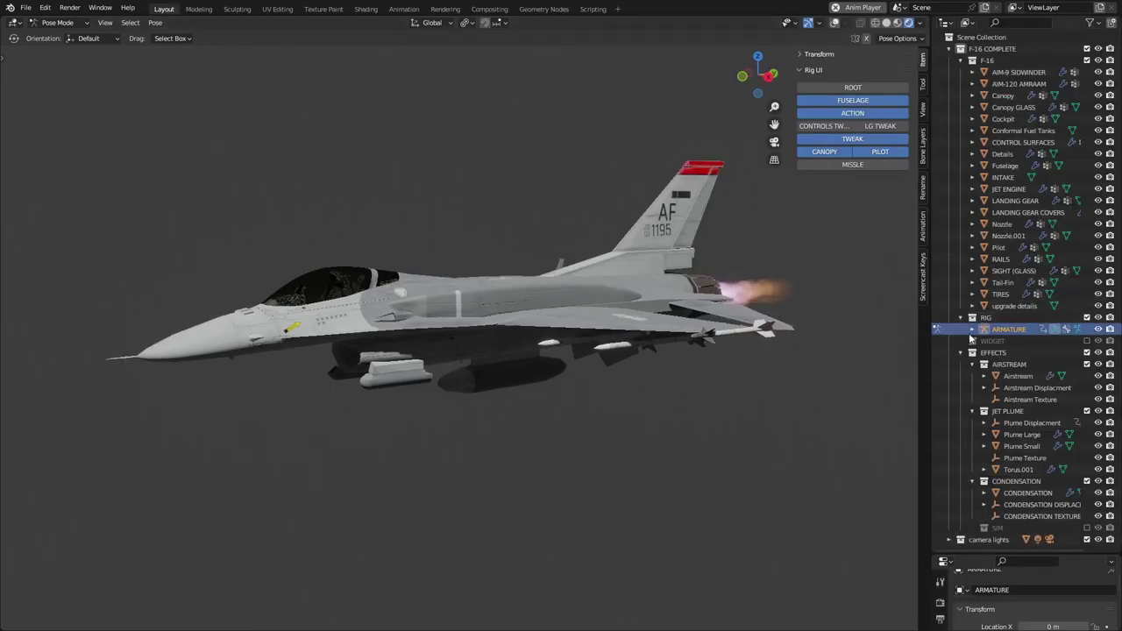
pyautogui.click(951, 50)
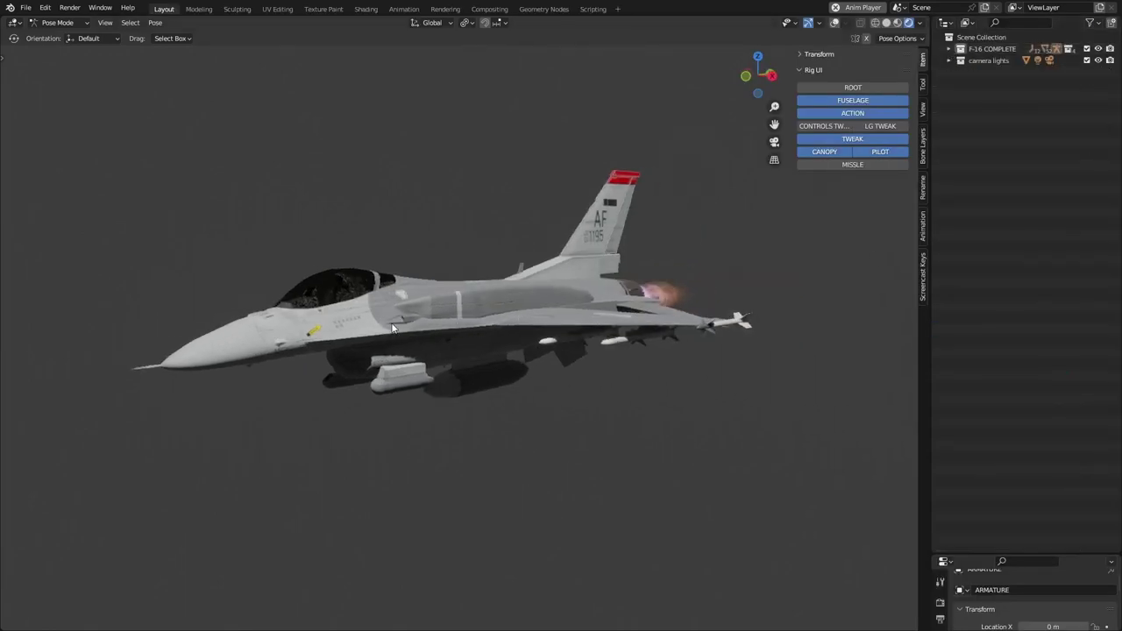
# - Examine the rivets, panel lines and markings on the fuselage behind the cockpit, and the whole jet from the front
pyautogui.scroll(5, 327, 322)
pyautogui.scroll(-4, 327, 322)
pyautogui.moveTo(327, 321); pyautogui.dragTo(531, 222, button='middle')
pyautogui.scroll(3, 532, 221)
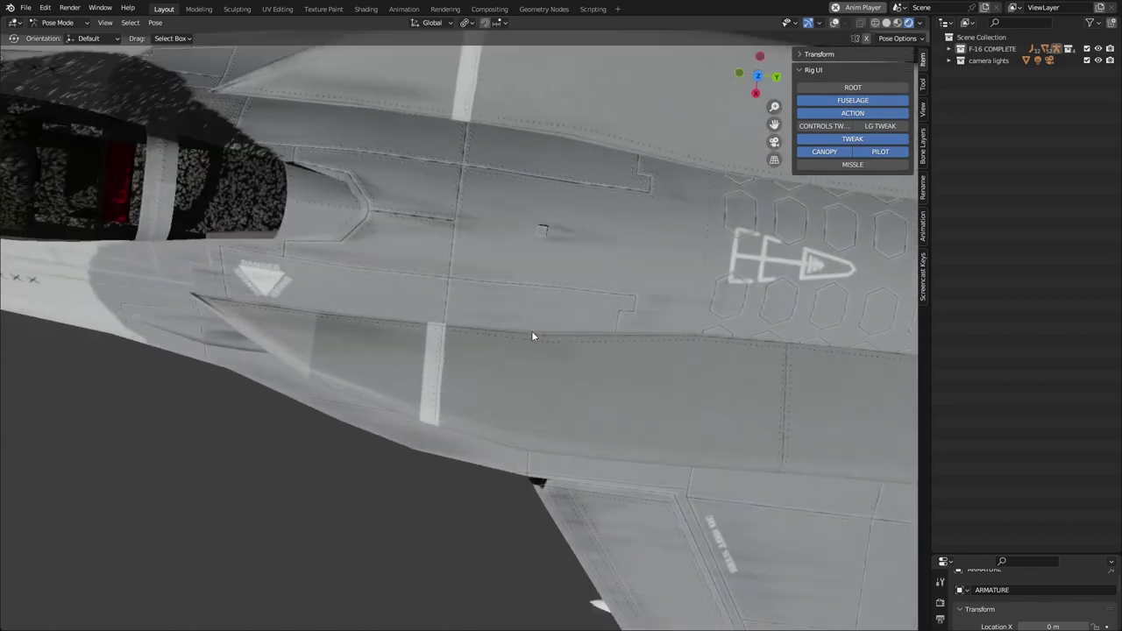
pyautogui.moveTo(531, 331); pyautogui.dragTo(538, 258, button='middle')
pyautogui.scroll(4, 382, 221)
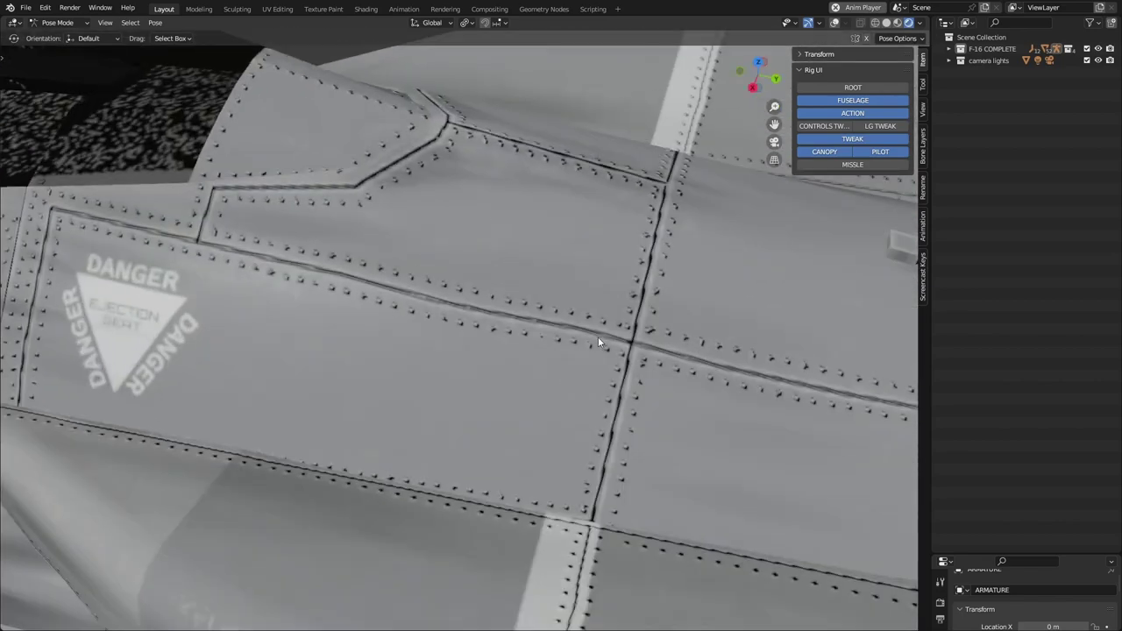
pyautogui.scroll(-3, 567, 311)
pyautogui.moveTo(556, 296); pyautogui.dragTo(591, 263, button='middle')
pyautogui.scroll(1, 401, 416)
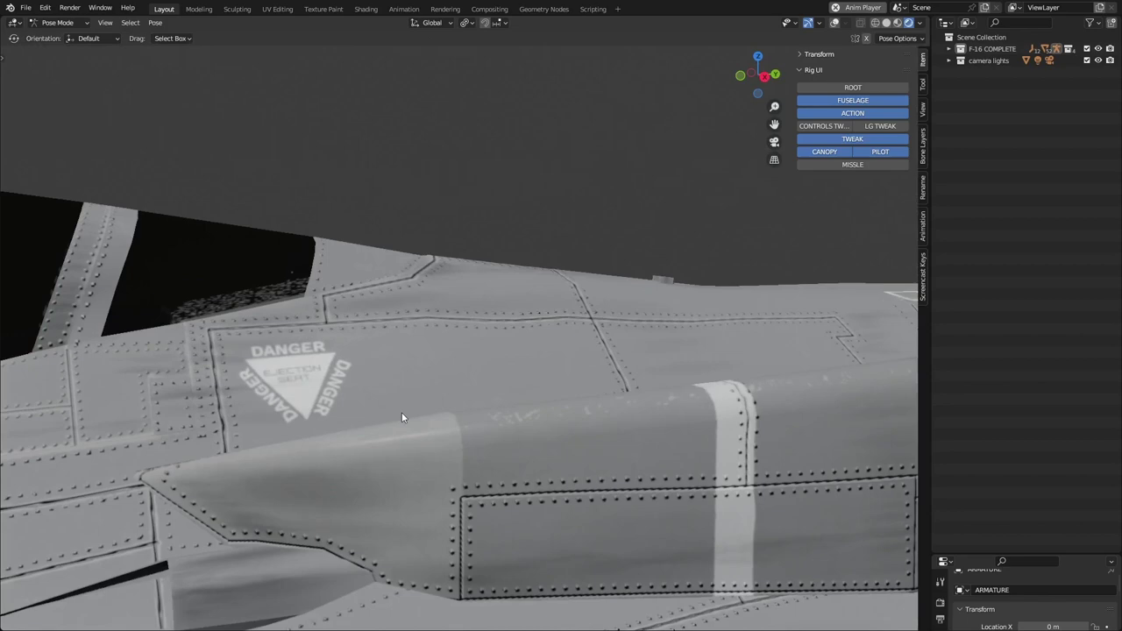
pyautogui.scroll(-10, 430, 455)
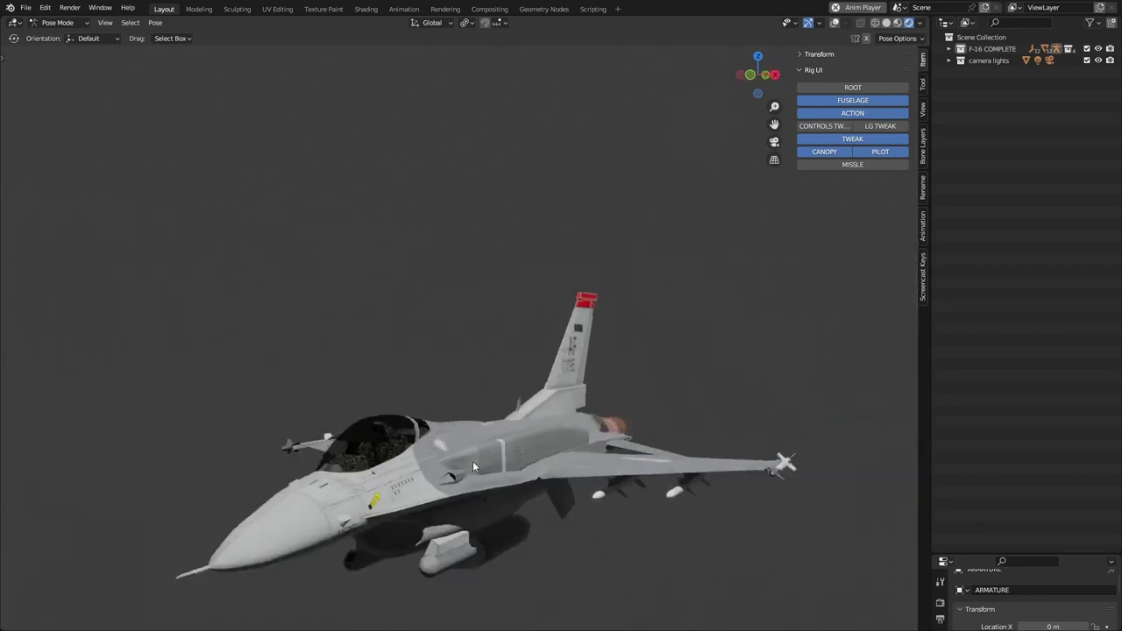
pyautogui.moveTo(473, 476); pyautogui.dragTo(492, 394, button='middle')
pyautogui.moveTo(440, 503); pyautogui.dragTo(434, 456, button='middle')
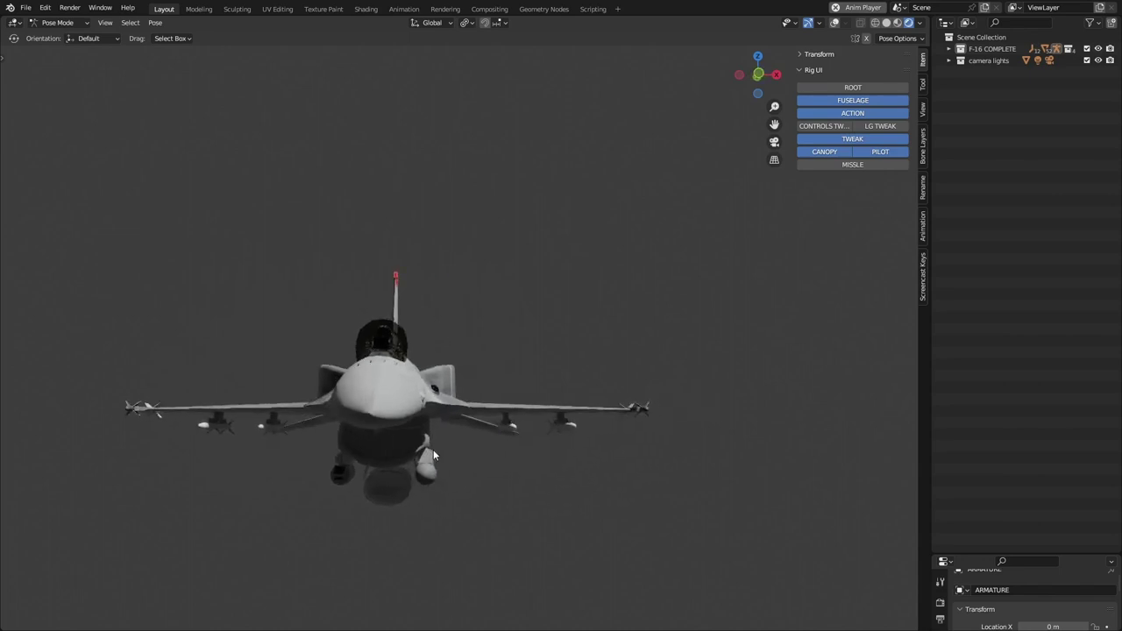
pyautogui.moveTo(461, 413); pyautogui.dragTo(395, 395, button='middle')
pyautogui.scroll(2, 425, 392)
pyautogui.scroll(-4, 425, 392)
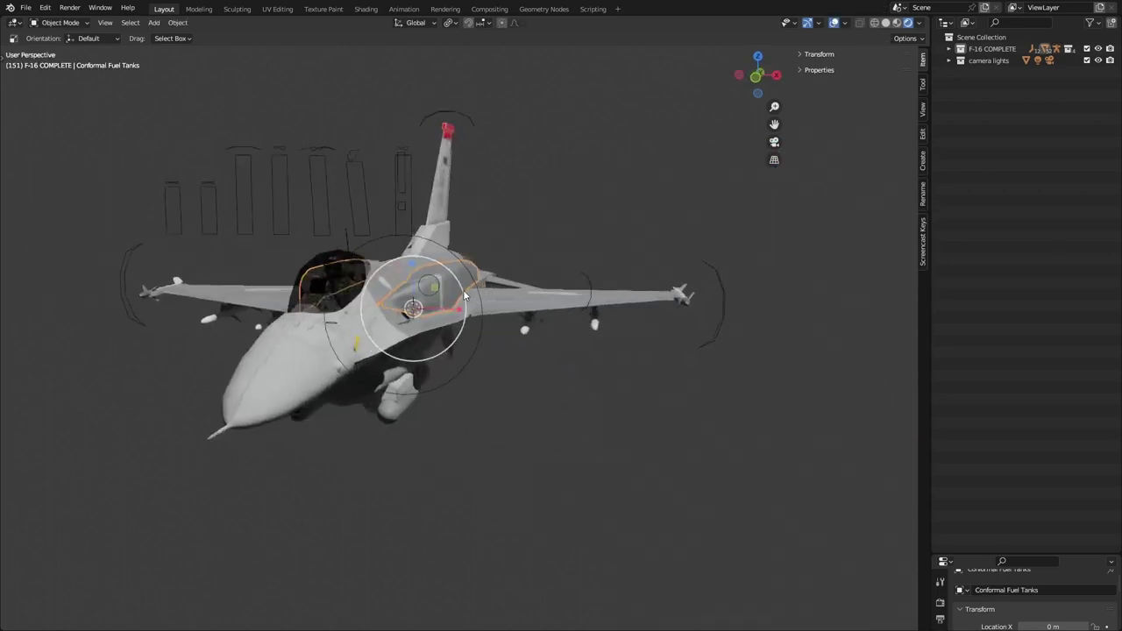
# - Expand the F-16 COMPLETE collection and hide the Conformal Fuel Tanks object in the viewport
pyautogui.moveTo(464, 295); pyautogui.dragTo(453, 292, button='middle')
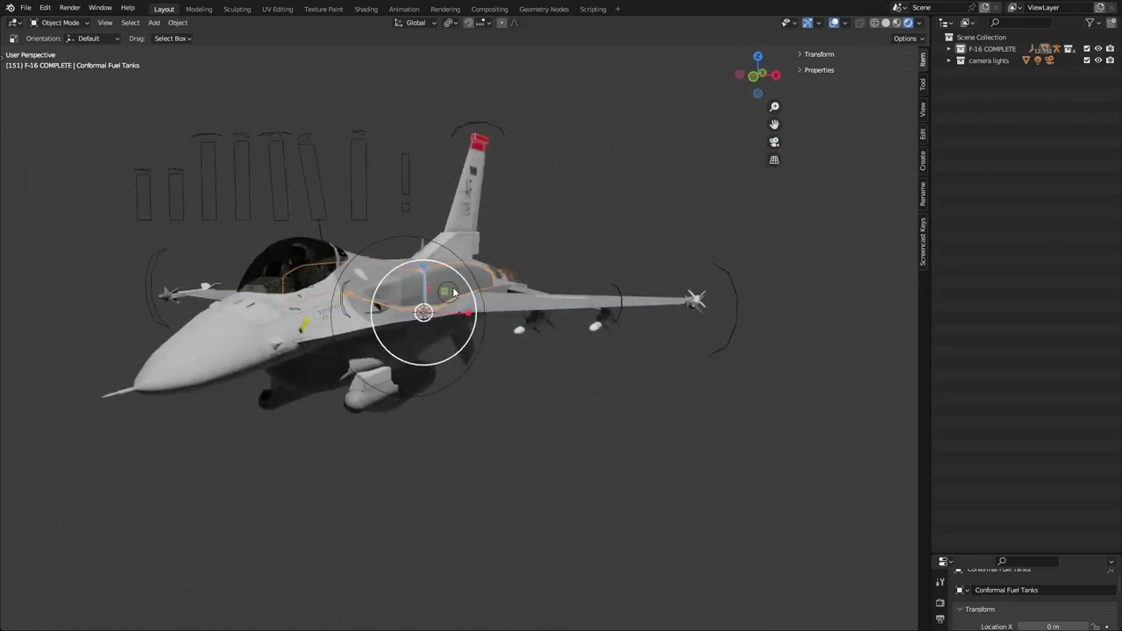
pyautogui.click(949, 50)
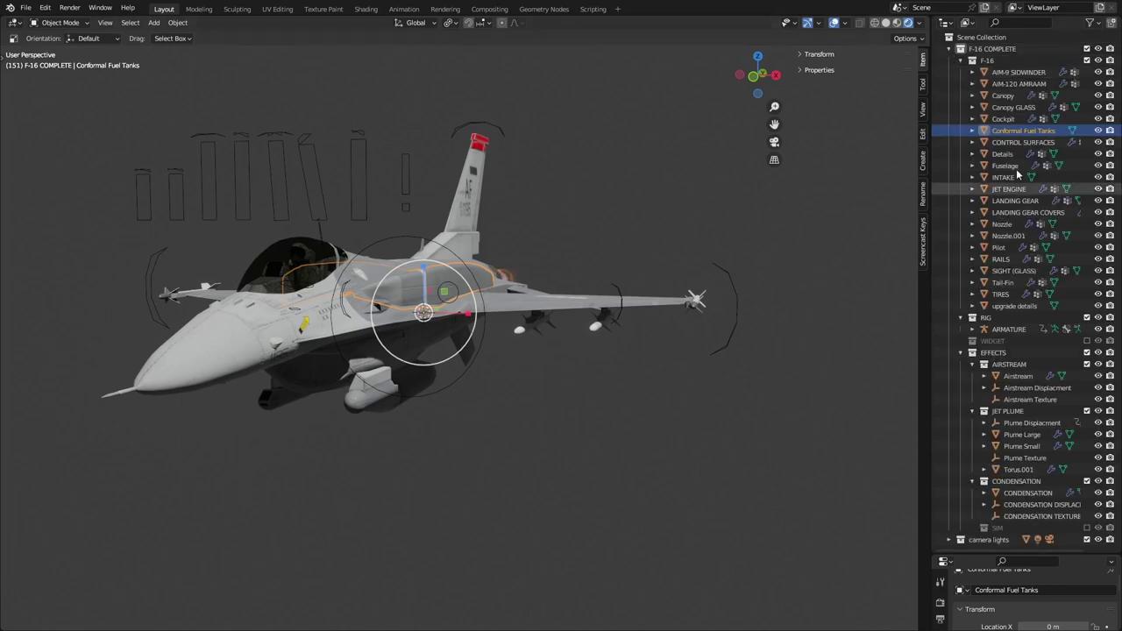
pyautogui.click(1098, 131)
pyautogui.moveTo(476, 279); pyautogui.dragTo(666, 306, button='middle')
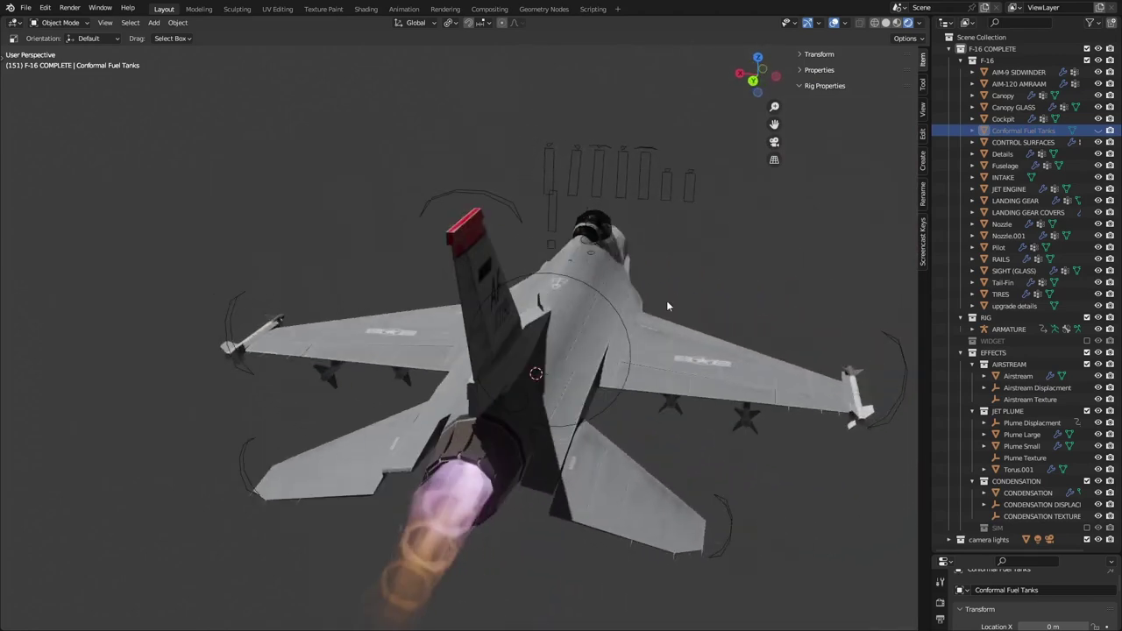
# - Make the Conformal Fuel Tanks visible again and view the jet from the front and rear
pyautogui.click(1098, 131)
pyautogui.moveTo(488, 355); pyautogui.dragTo(693, 305, button='middle')
pyautogui.scroll(-5, 326, 362)
pyautogui.moveTo(175, 379); pyautogui.dragTo(309, 413, button='middle')
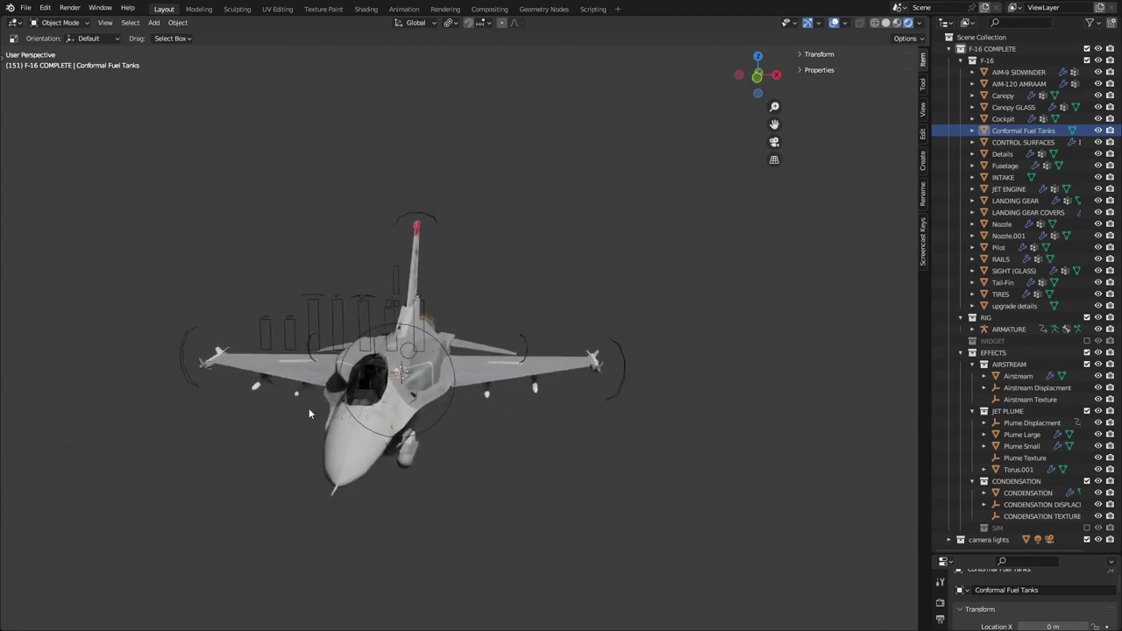
pyautogui.moveTo(432, 336)
pyautogui.mouseDown(button='middle')
pyautogui.moveTo(321, 292)
pyautogui.moveTo(460, 414)
pyautogui.moveTo(519, 447)
pyautogui.moveTo(441, 354)
pyautogui.mouseUp(button='middle')
pyautogui.scroll(2, 511, 453)
pyautogui.scroll(1, 441, 354)
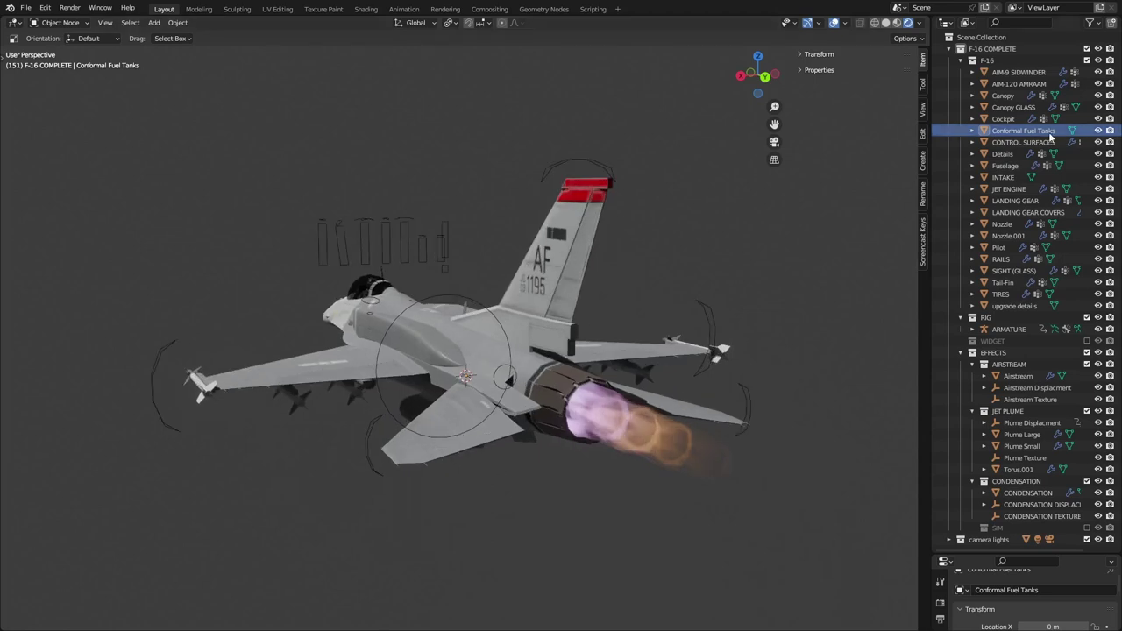
# - Hide both the Conformal Fuel Tanks and the upgrade details object beneath the fuselage
pyautogui.click(406, 410)
pyautogui.moveTo(406, 410); pyautogui.dragTo(657, 401, button='middle')
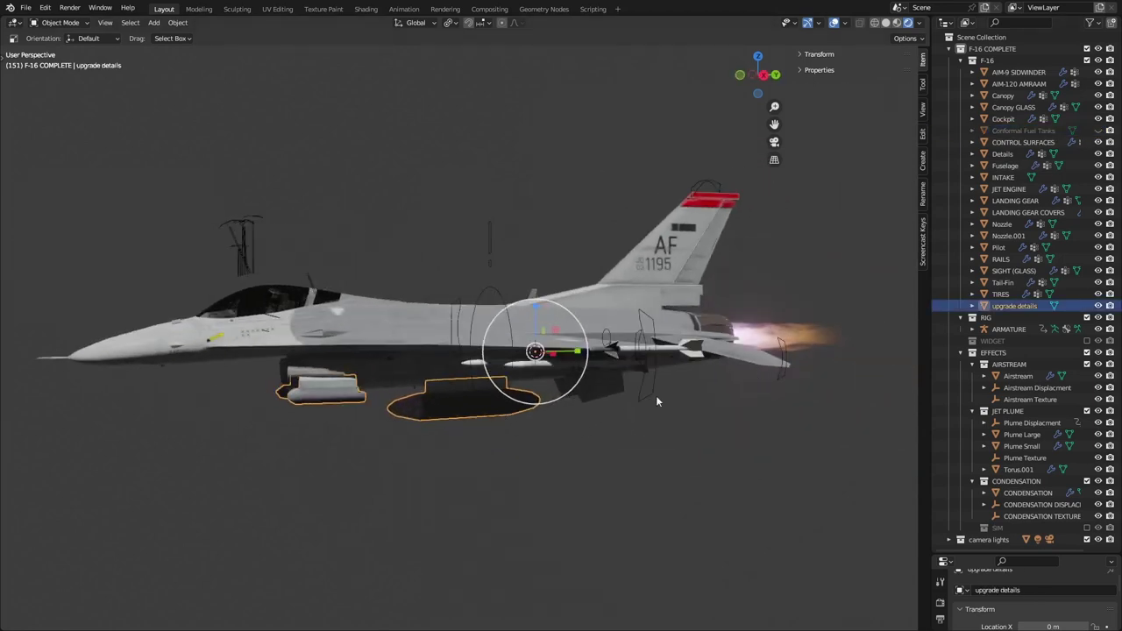
pyautogui.click(1098, 305)
pyautogui.moveTo(305, 369); pyautogui.dragTo(530, 375, button='middle')
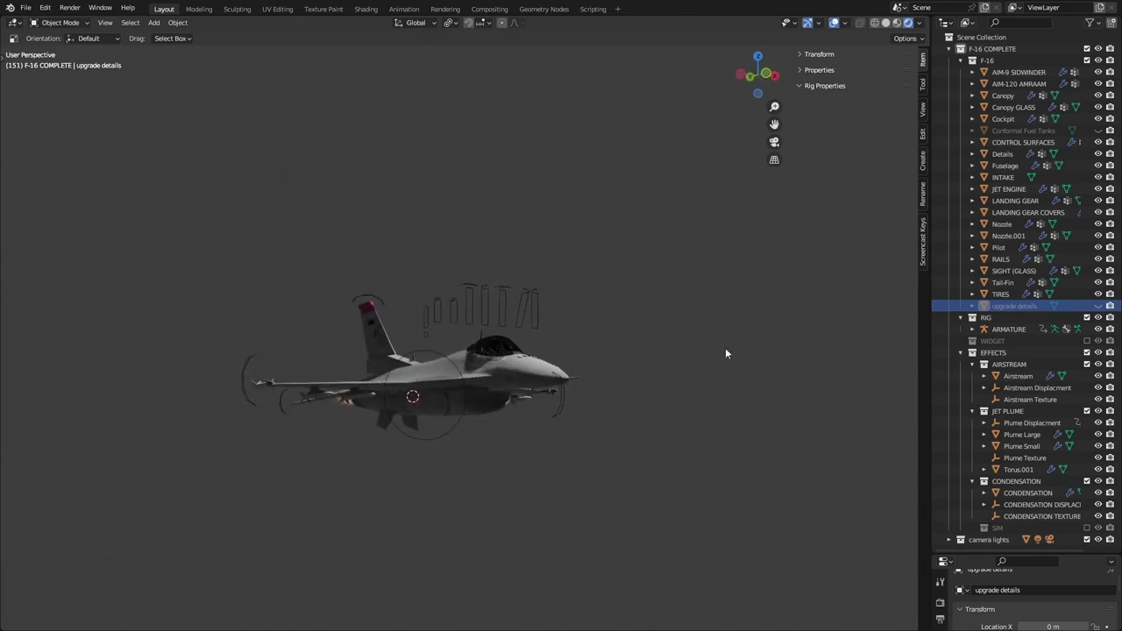
# - Restore the visibility of the upgrade details and Conformal Fuel Tanks and view the jet from the front
pyautogui.click(1098, 305)
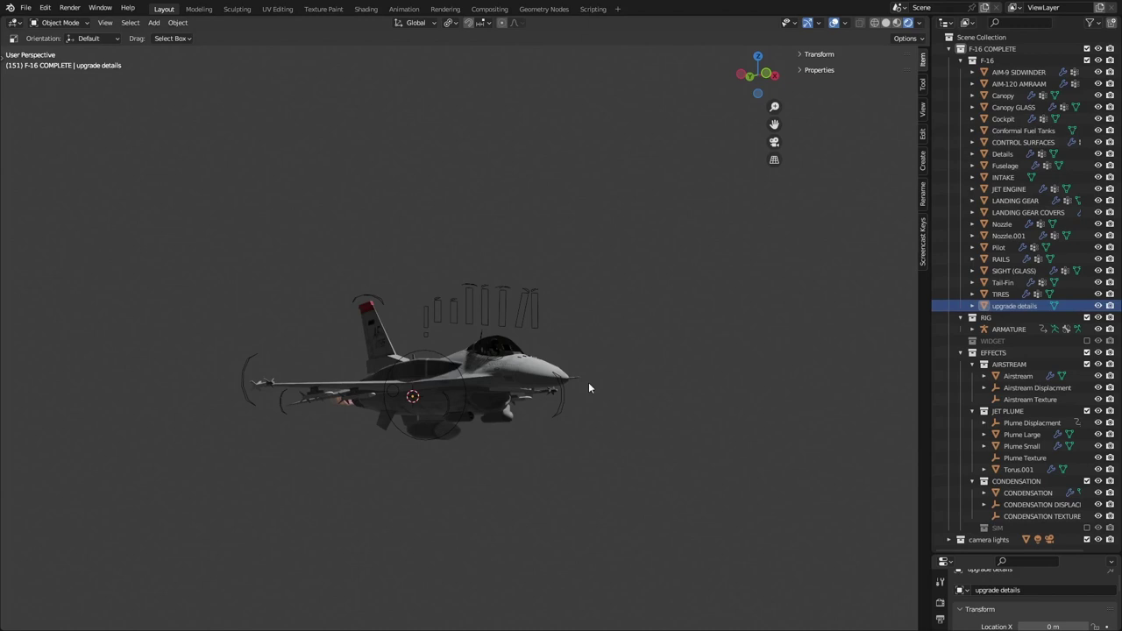
pyautogui.moveTo(588, 387); pyautogui.dragTo(509, 408, button='middle')
pyautogui.scroll(3, 510, 408)
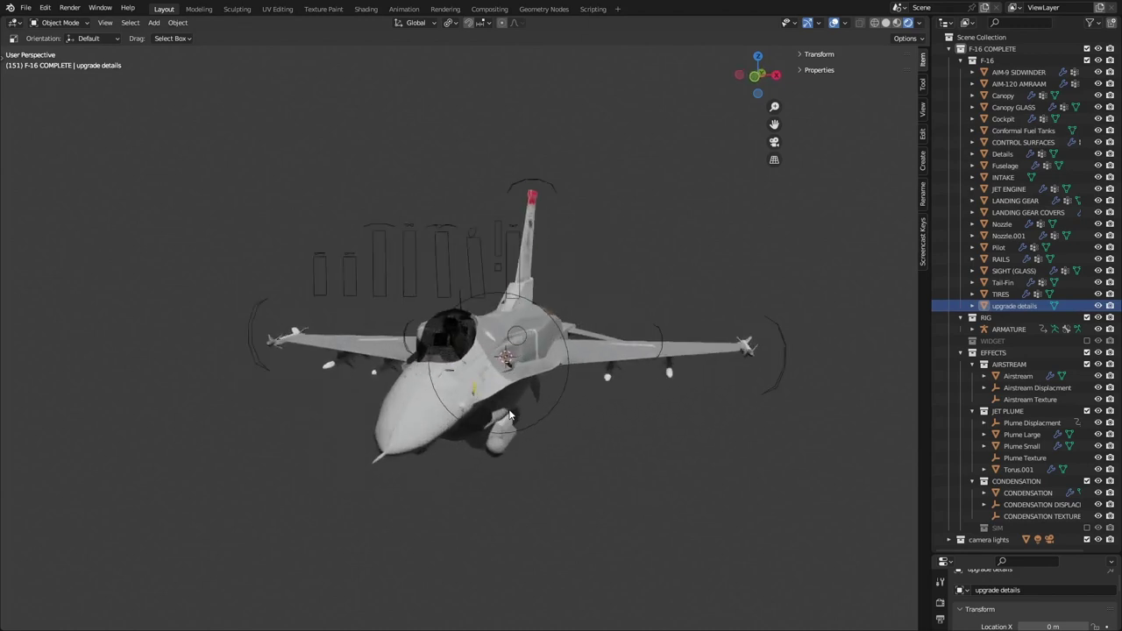
pyautogui.scroll(2, 509, 409)
pyautogui.moveTo(505, 370); pyautogui.dragTo(479, 370, button='middle')
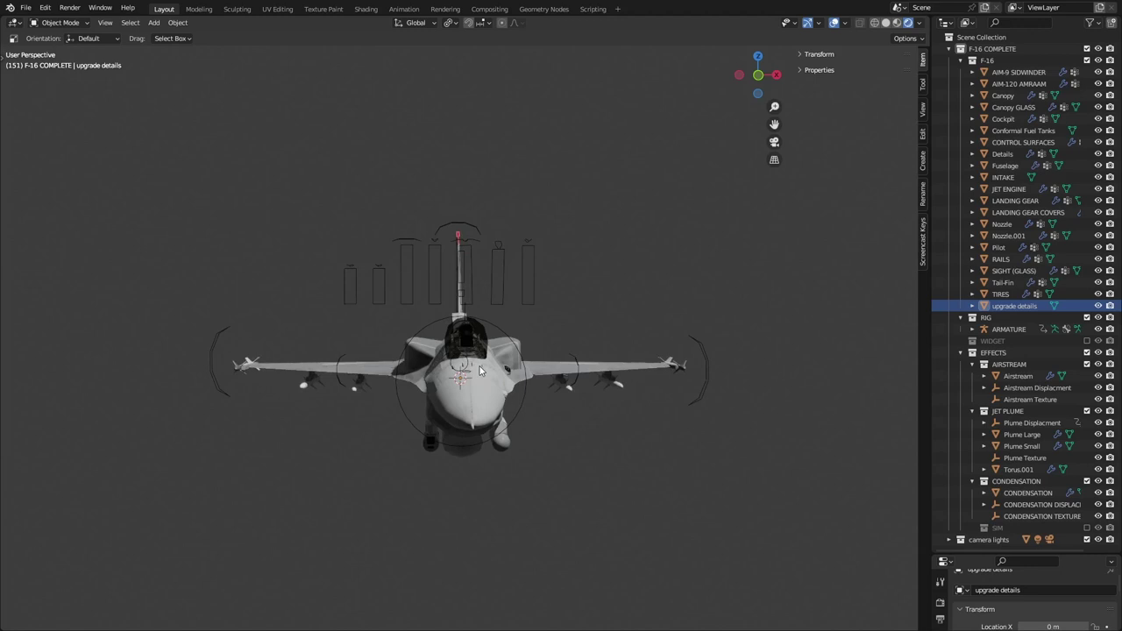